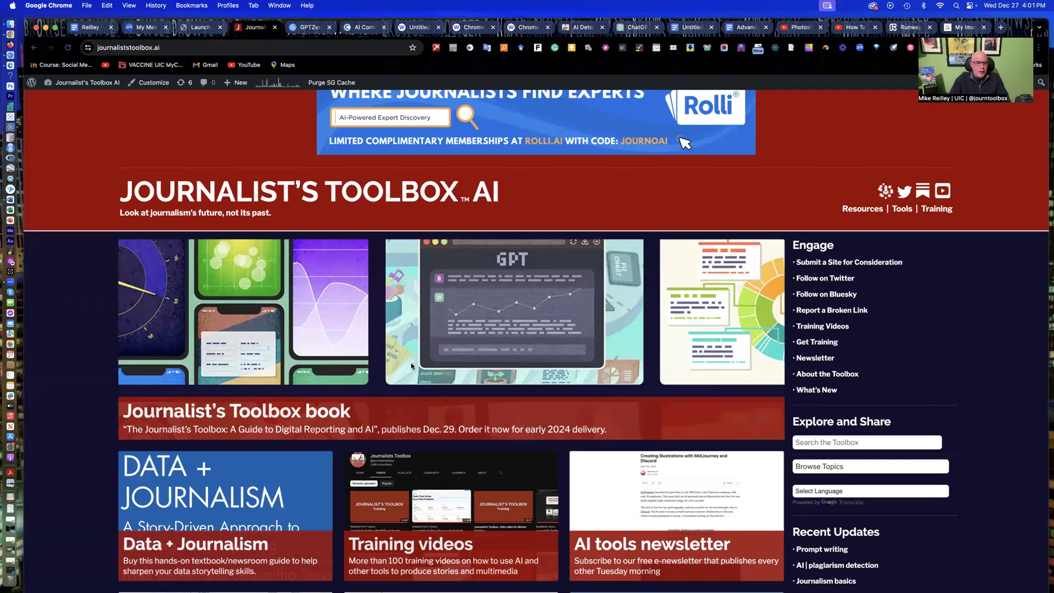
- Open the AI Data Tools page from the Journalist's Toolbox AI homepage
{"action": "scroll", "coordinate": [411, 362], "scroll_direction": "down", "scroll_amount": 10}
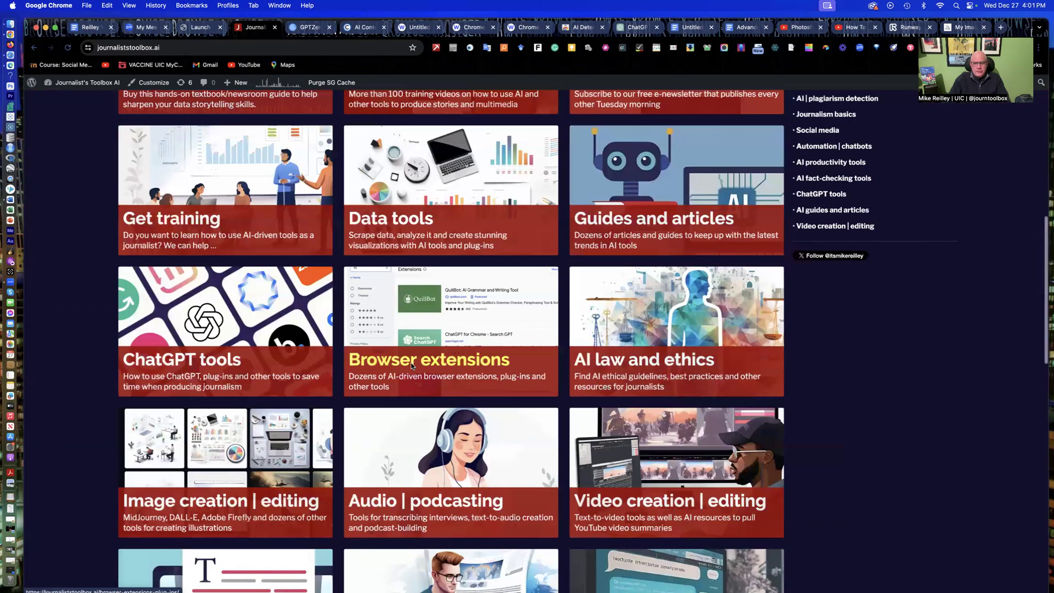
{"action": "scroll", "coordinate": [411, 362], "scroll_direction": "down", "scroll_amount": 1}
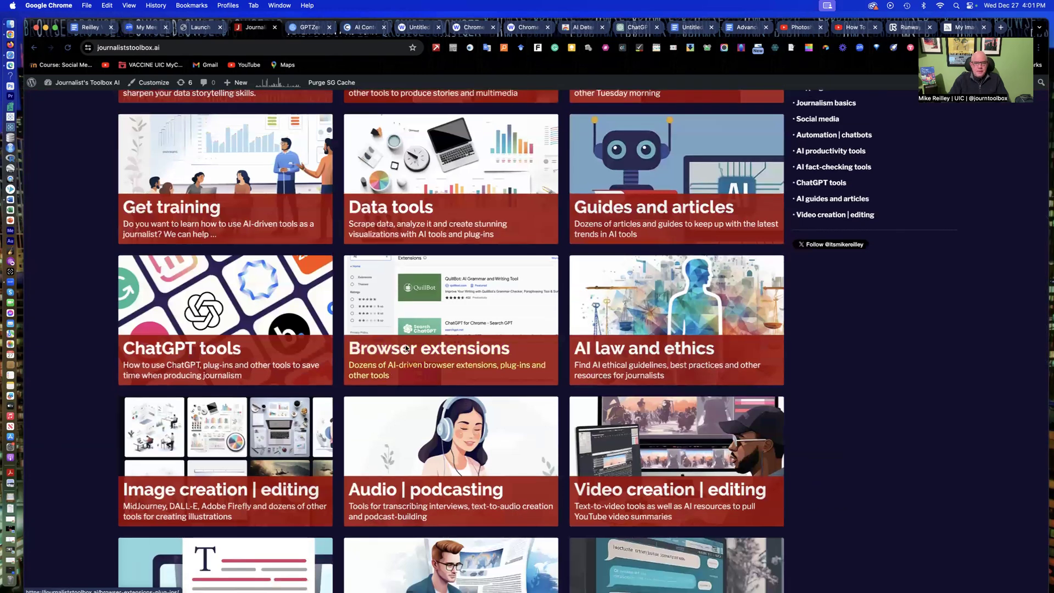
{"action": "left_click", "coordinate": [421, 211]}
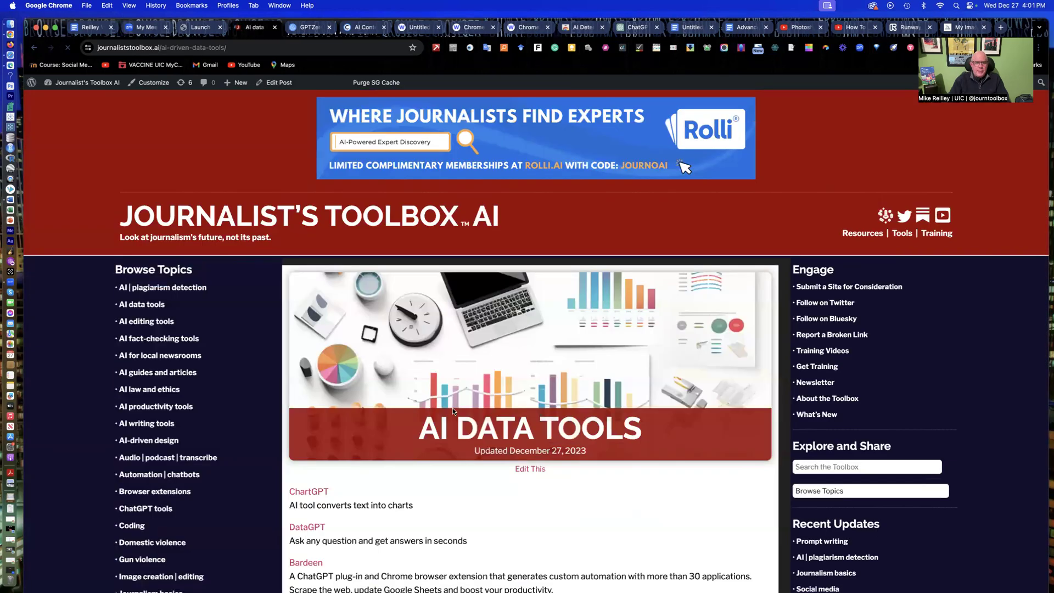
- Browse the AI Data Tools list, then open the toolbox's Substack newsletter
{"action": "scroll", "coordinate": [306, 430], "scroll_direction": "down", "scroll_amount": 8}
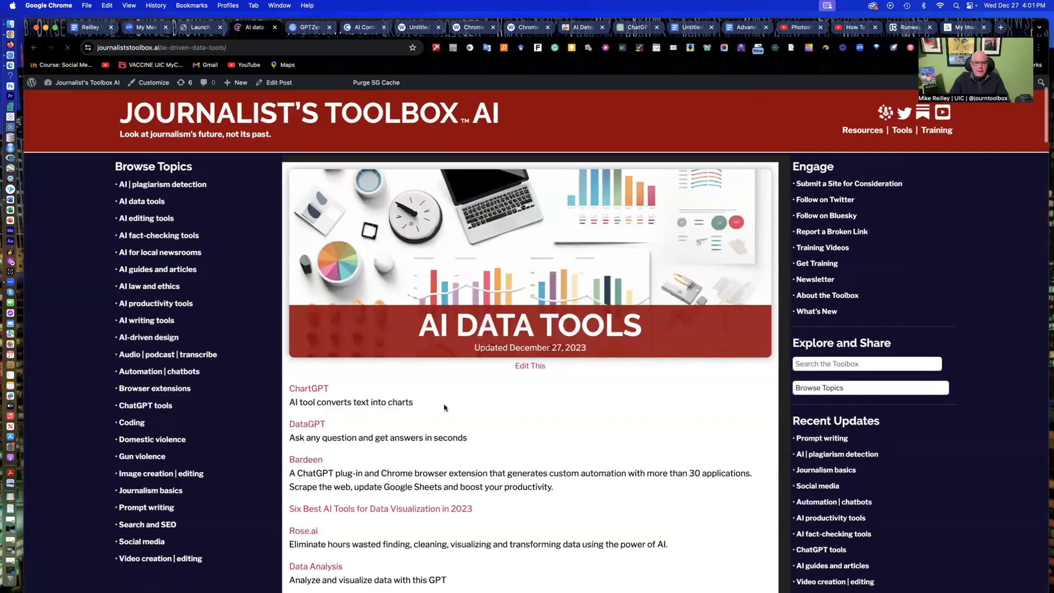
{"action": "scroll", "coordinate": [306, 430], "scroll_direction": "down", "scroll_amount": 6}
{"action": "scroll", "coordinate": [310, 453], "scroll_direction": "down", "scroll_amount": 15}
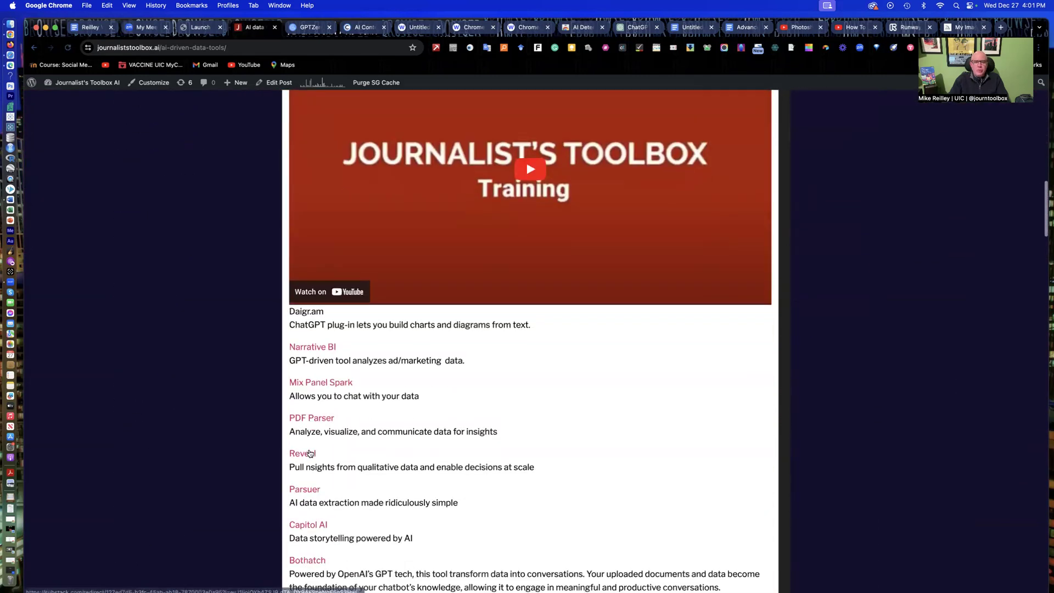
{"action": "scroll", "coordinate": [309, 450], "scroll_direction": "down", "scroll_amount": 15}
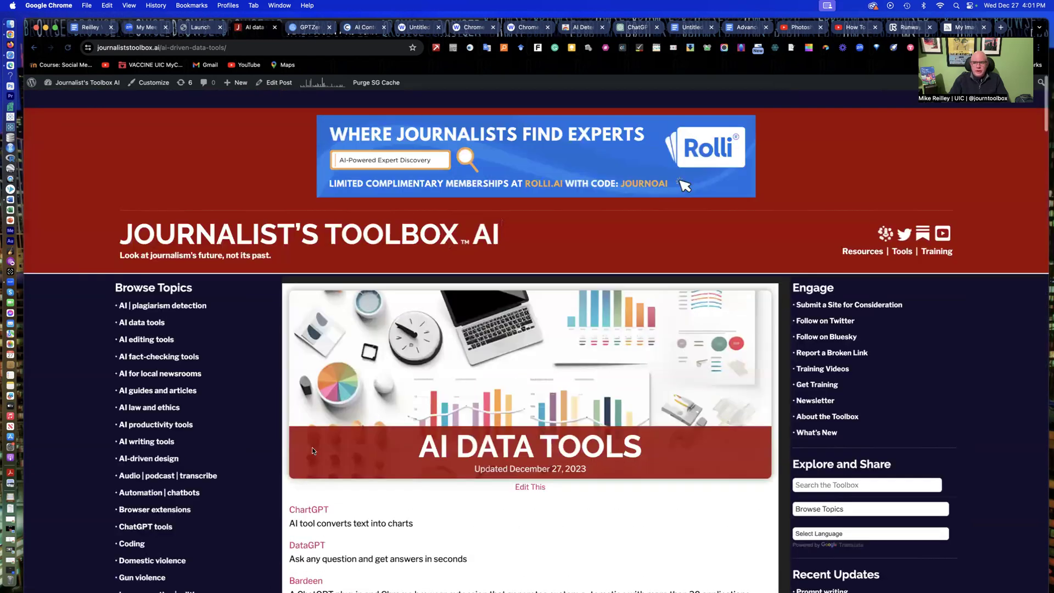
{"action": "scroll", "coordinate": [823, 384], "scroll_direction": "down", "scroll_amount": 1}
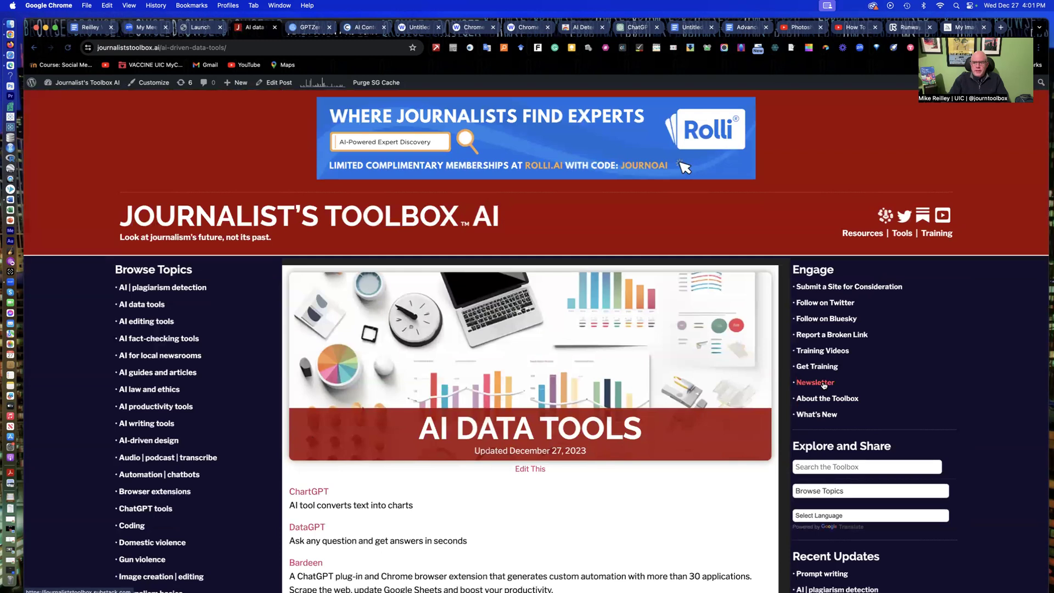
{"action": "left_click", "coordinate": [824, 385]}
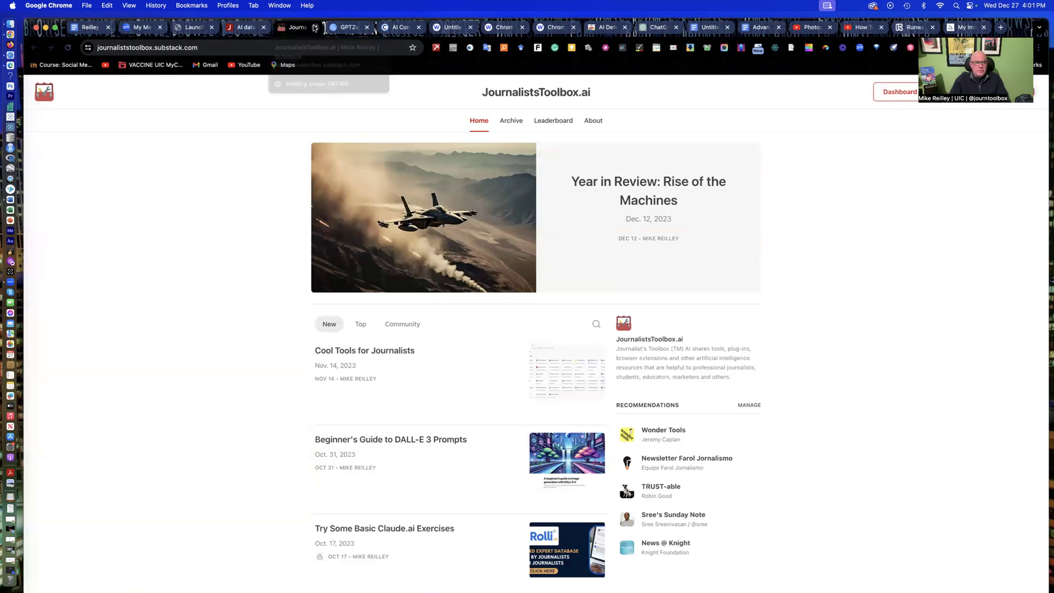
- Return from the Substack newsletter to the 'AI data' tab showing AI Data Tools
{"action": "left_click", "coordinate": [252, 28]}
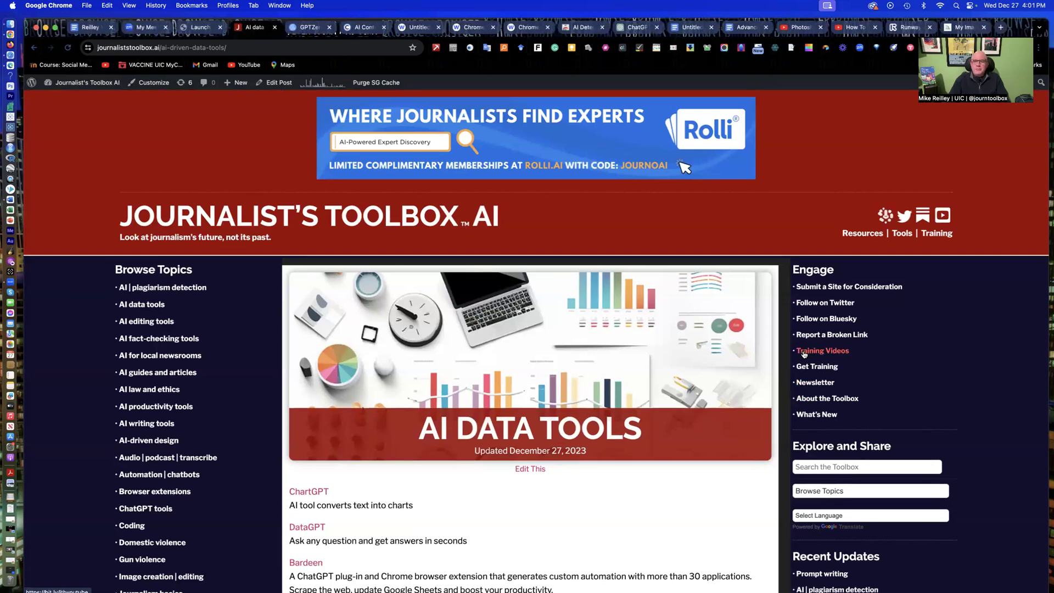
- Open the Journalists Toolbox YouTube channel's Videos tab and browse its 102 videos, newest first
{"action": "left_click", "coordinate": [839, 353]}
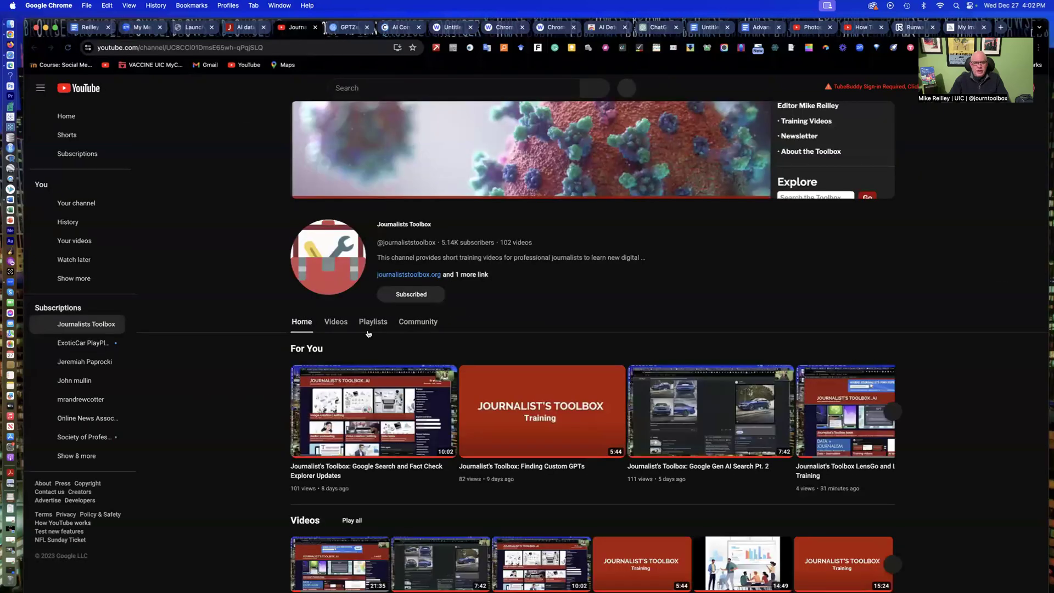
{"action": "left_click", "coordinate": [339, 325]}
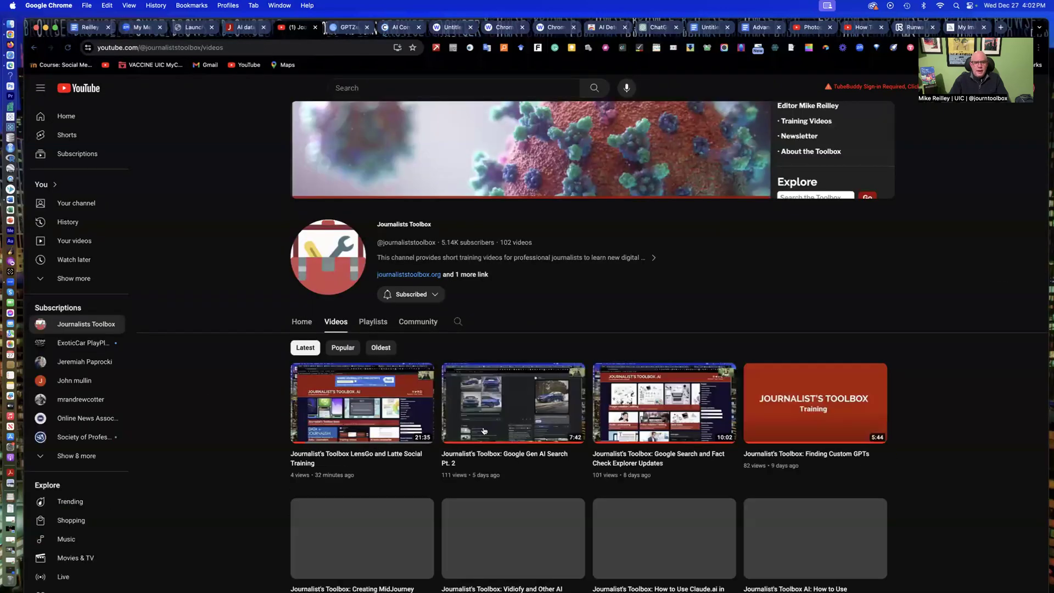
{"action": "scroll", "coordinate": [483, 430], "scroll_direction": "down", "scroll_amount": 3}
{"action": "scroll", "coordinate": [482, 437], "scroll_direction": "down", "scroll_amount": 10}
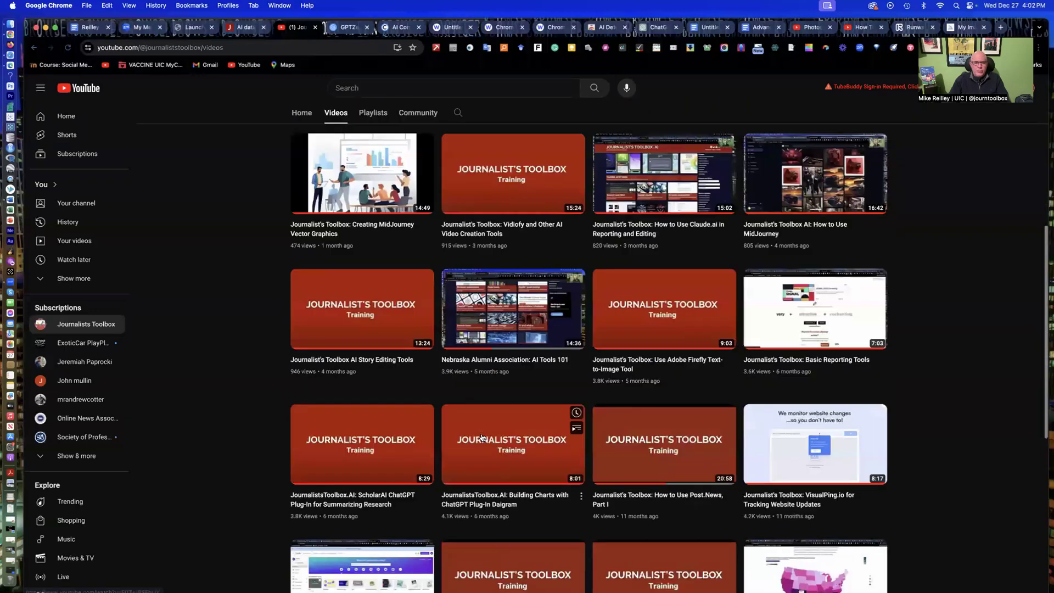
{"action": "scroll", "coordinate": [481, 437], "scroll_direction": "down", "scroll_amount": 3}
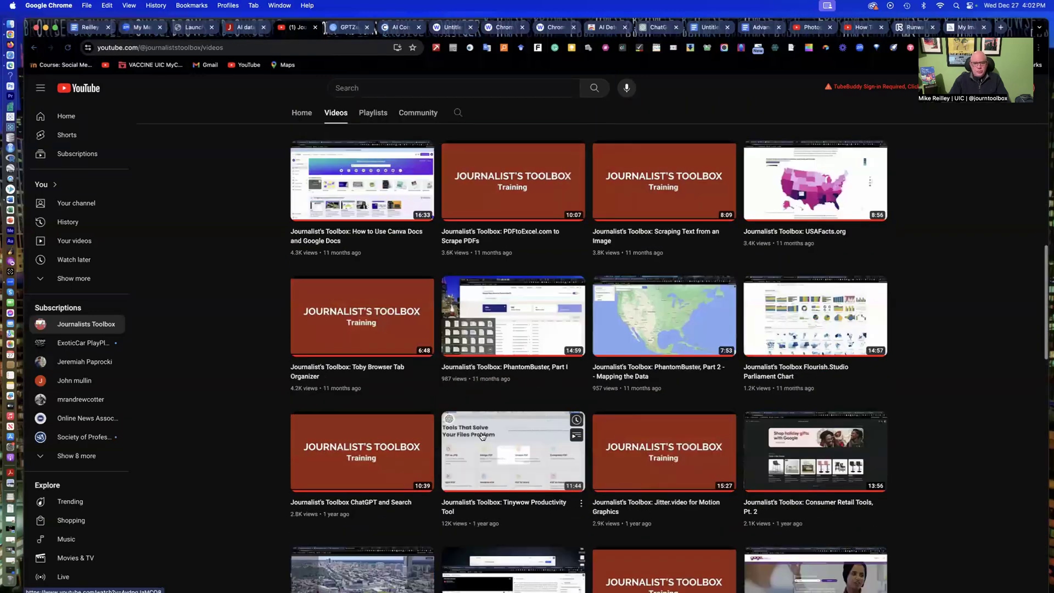
{"action": "scroll", "coordinate": [481, 437], "scroll_direction": "down", "scroll_amount": 7}
{"action": "scroll", "coordinate": [482, 436], "scroll_direction": "down", "scroll_amount": 6}
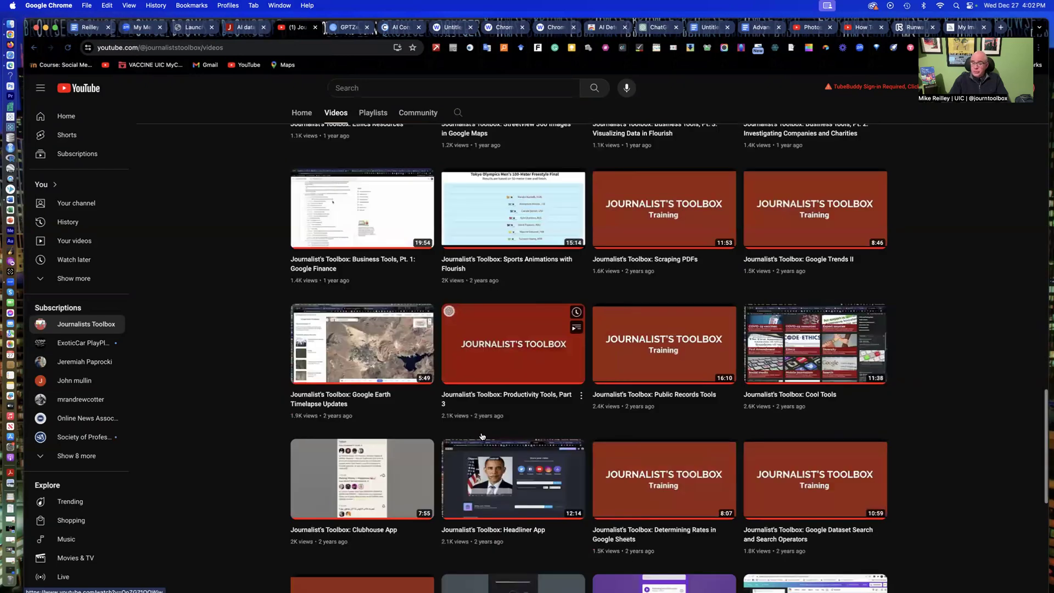
{"action": "scroll", "coordinate": [482, 436], "scroll_direction": "down", "scroll_amount": 5}
{"action": "scroll", "coordinate": [482, 436], "scroll_direction": "down", "scroll_amount": 3}
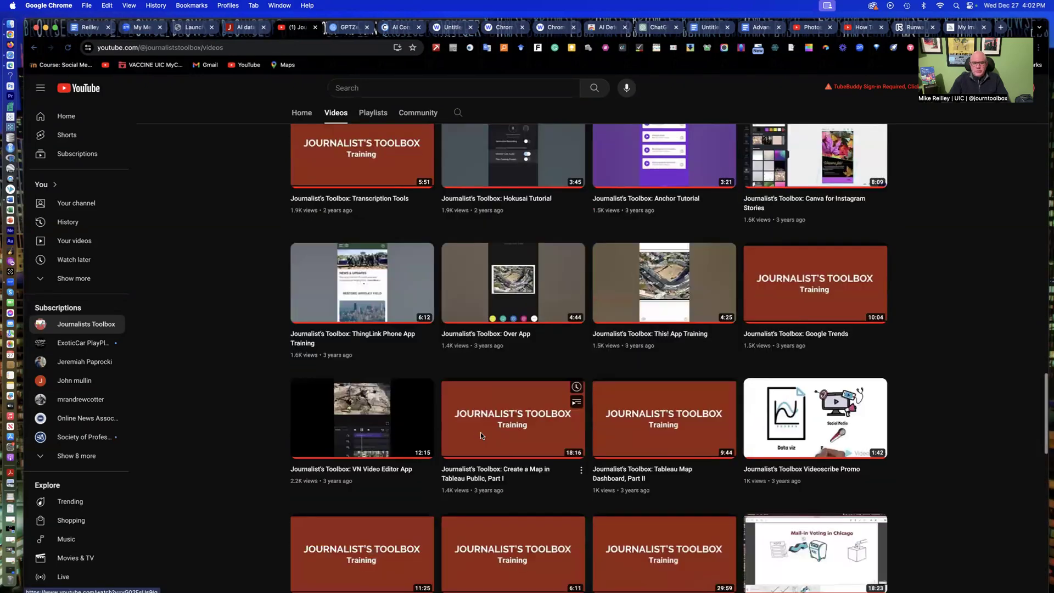
{"action": "scroll", "coordinate": [481, 435], "scroll_direction": "up", "scroll_amount": 9}
{"action": "scroll", "coordinate": [482, 437], "scroll_direction": "up", "scroll_amount": 15}
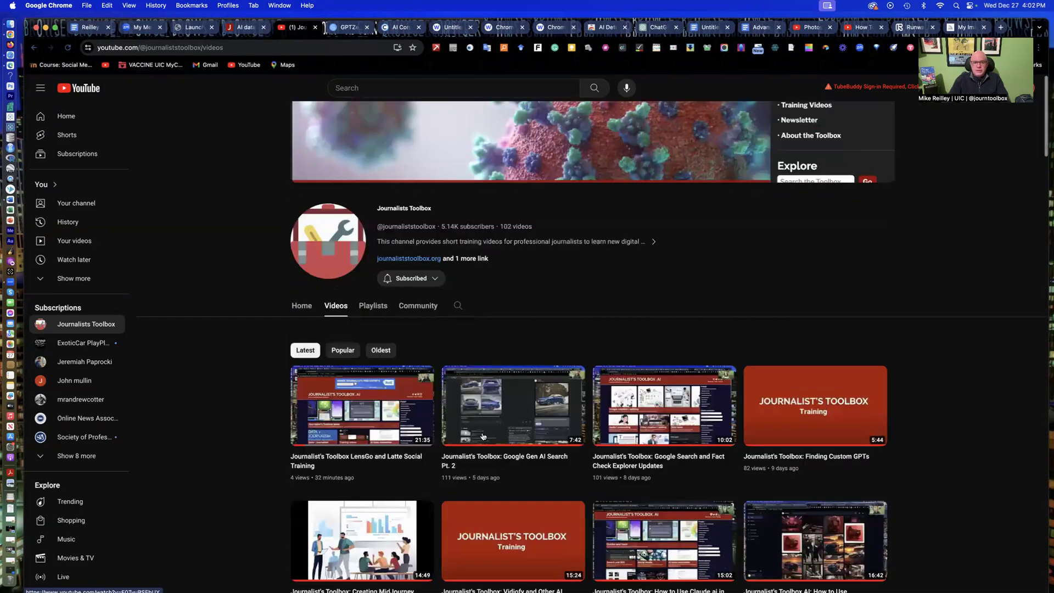
{"action": "scroll", "coordinate": [391, 183], "scroll_direction": "up", "scroll_amount": 1}
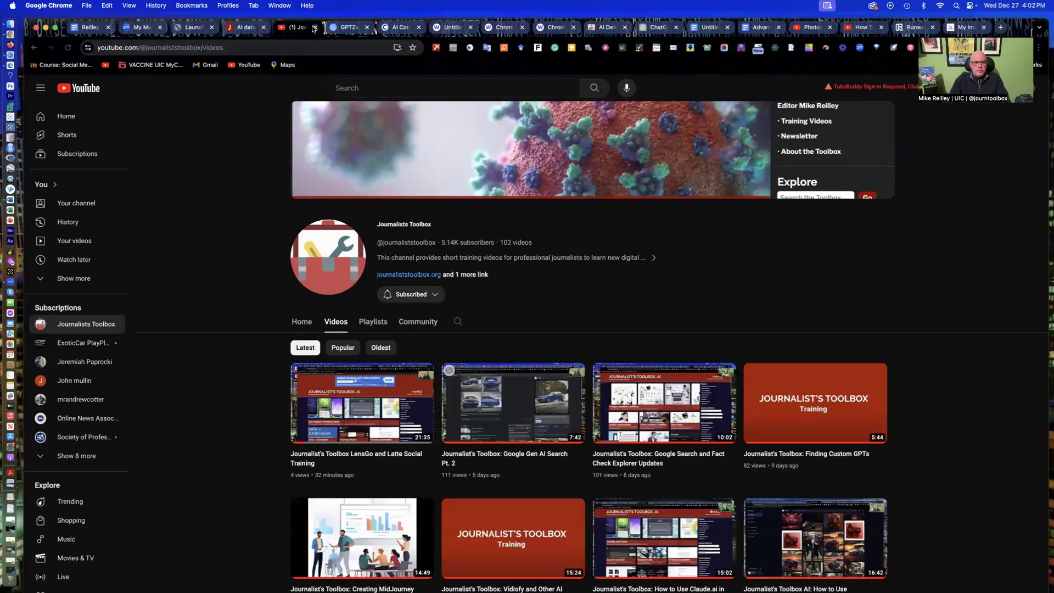
- Close YouTube and open the 'AI | plagiarism detection' card on the toolbox homepage
{"action": "left_click", "coordinate": [242, 29]}
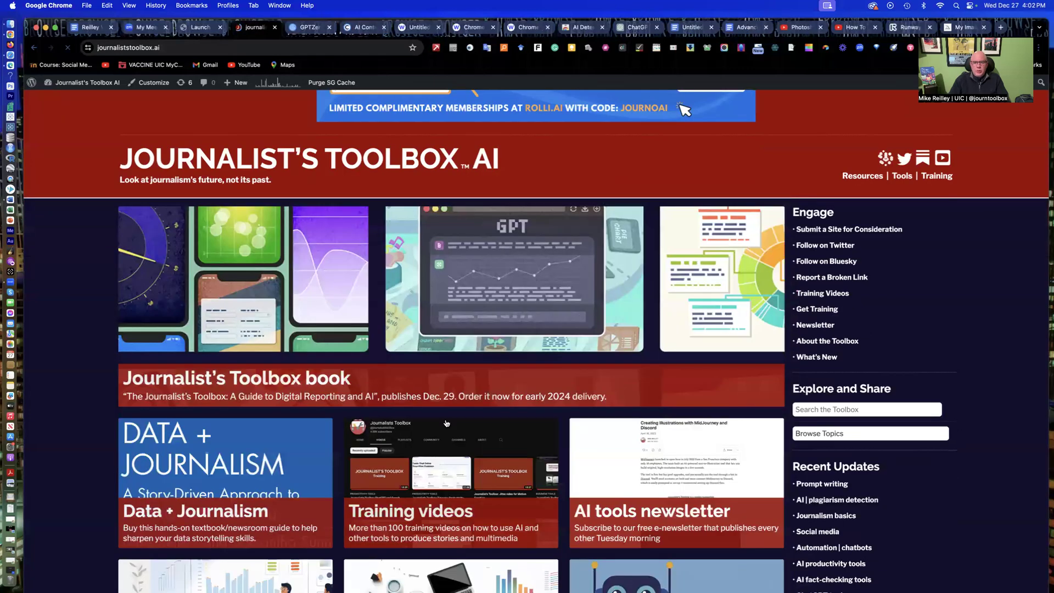
{"action": "scroll", "coordinate": [446, 423], "scroll_direction": "down", "scroll_amount": 10}
{"action": "scroll", "coordinate": [595, 255], "scroll_direction": "down", "scroll_amount": 5}
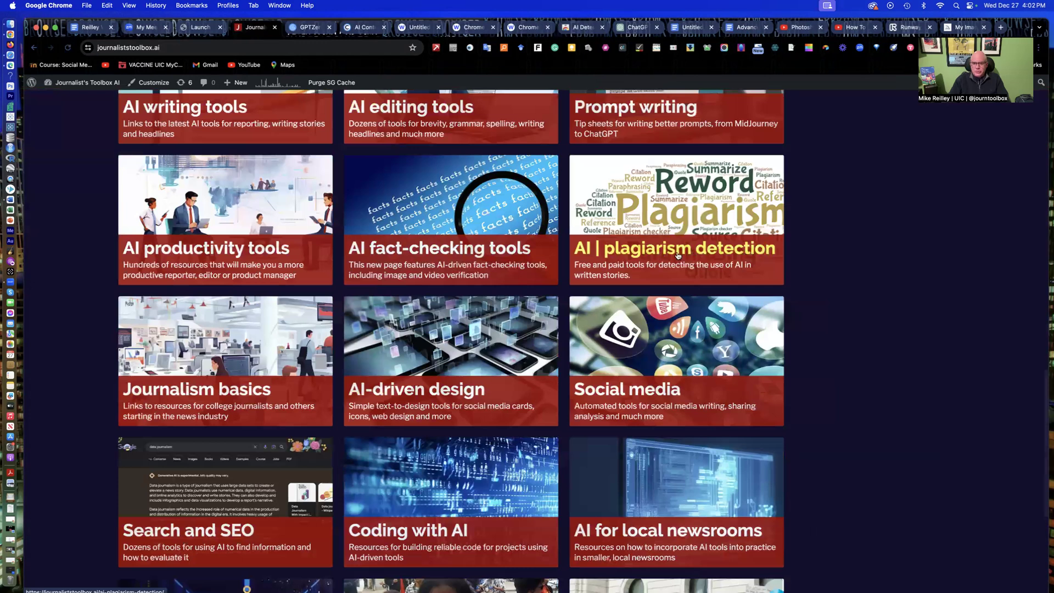
{"action": "left_click", "coordinate": [721, 254]}
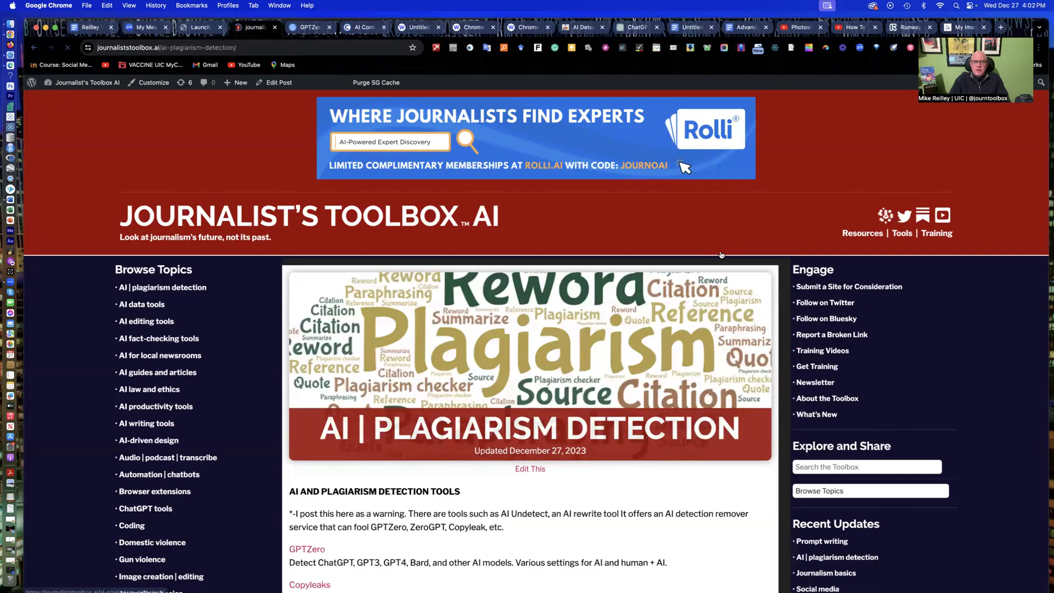
- Scroll through the detection tools list, including GPTZero, Copyleaks and WinstonAI
{"action": "scroll", "coordinate": [301, 304], "scroll_direction": "down", "scroll_amount": 5}
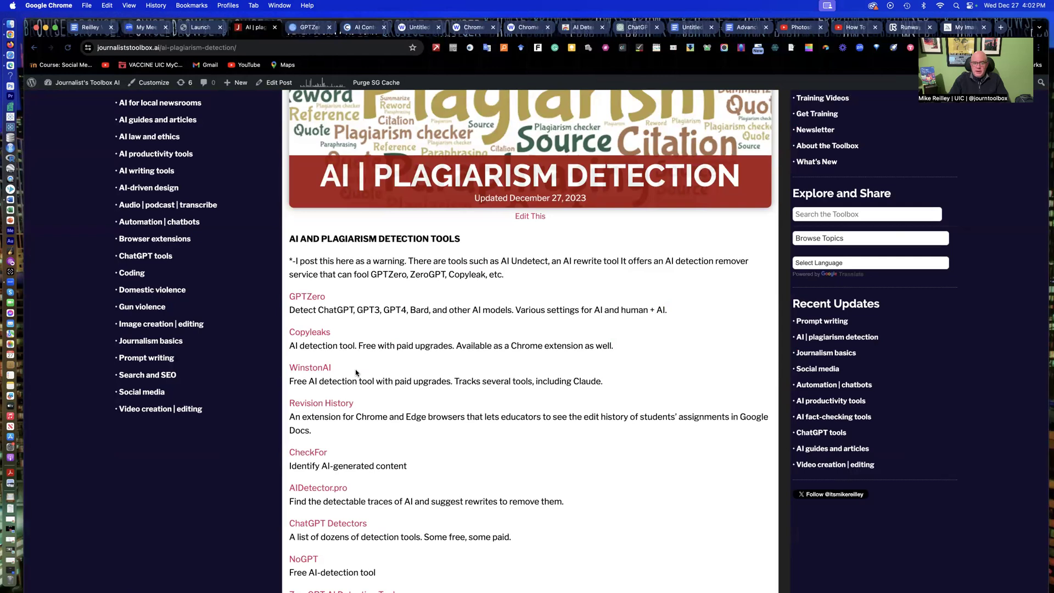
{"action": "scroll", "coordinate": [361, 363], "scroll_direction": "down", "scroll_amount": 5}
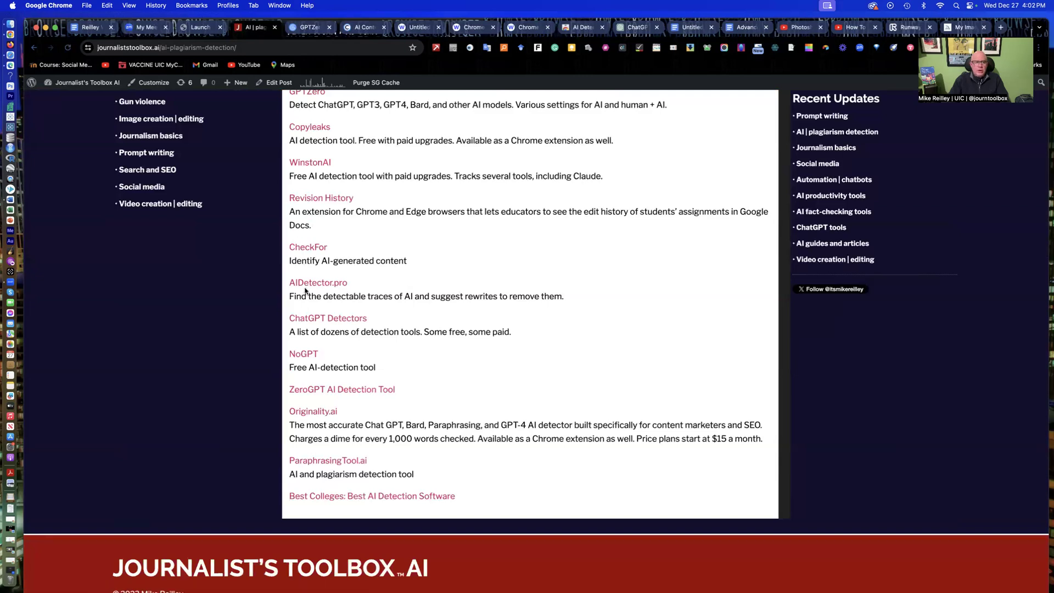
{"action": "key", "text": "super+Up"}
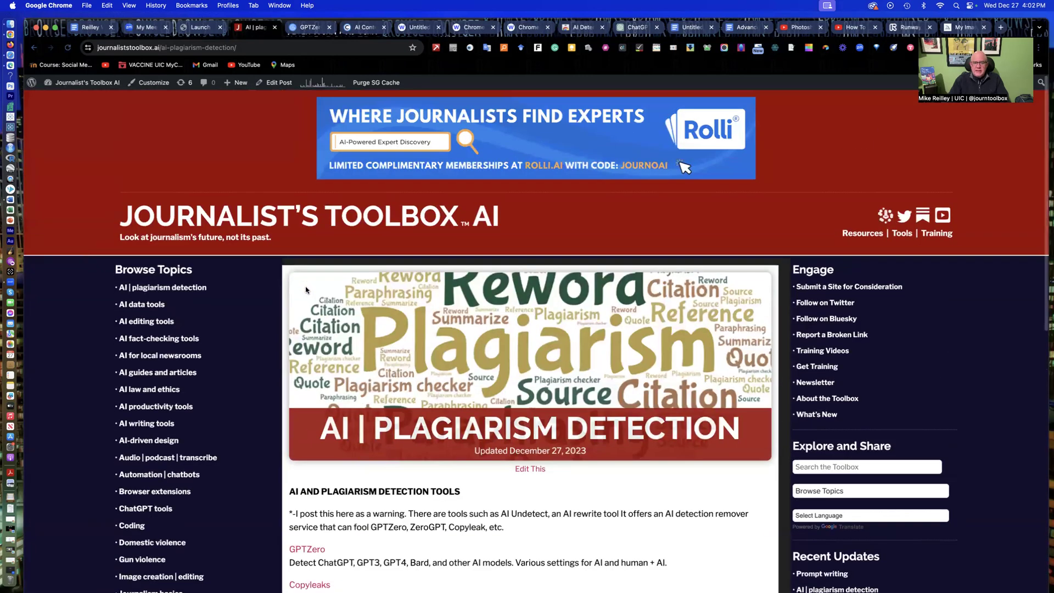
{"action": "scroll", "coordinate": [306, 290], "scroll_direction": "down", "scroll_amount": 2}
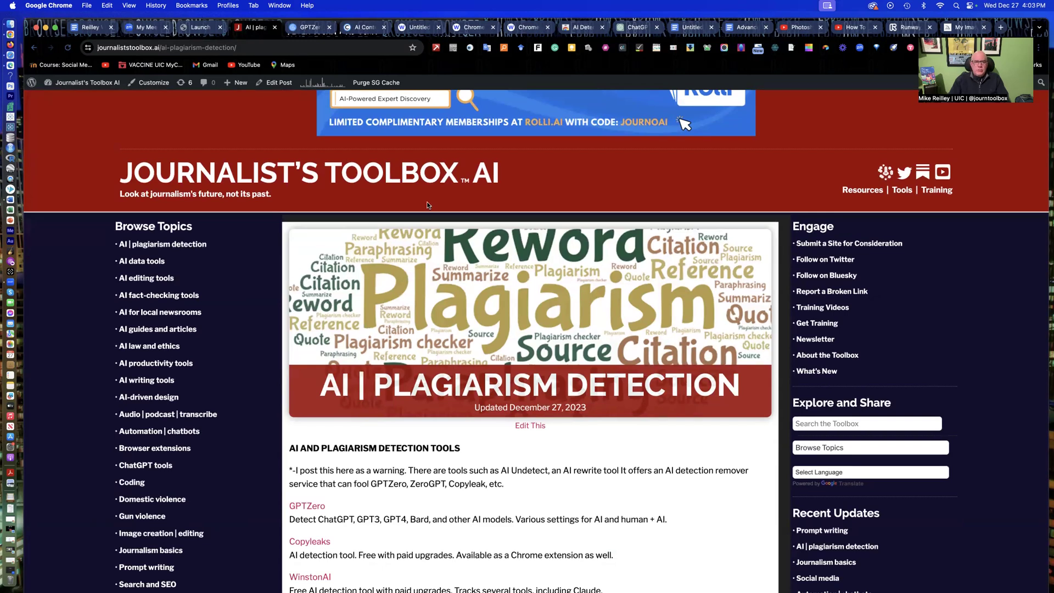
{"action": "scroll", "coordinate": [352, 531], "scroll_direction": "down", "scroll_amount": 2}
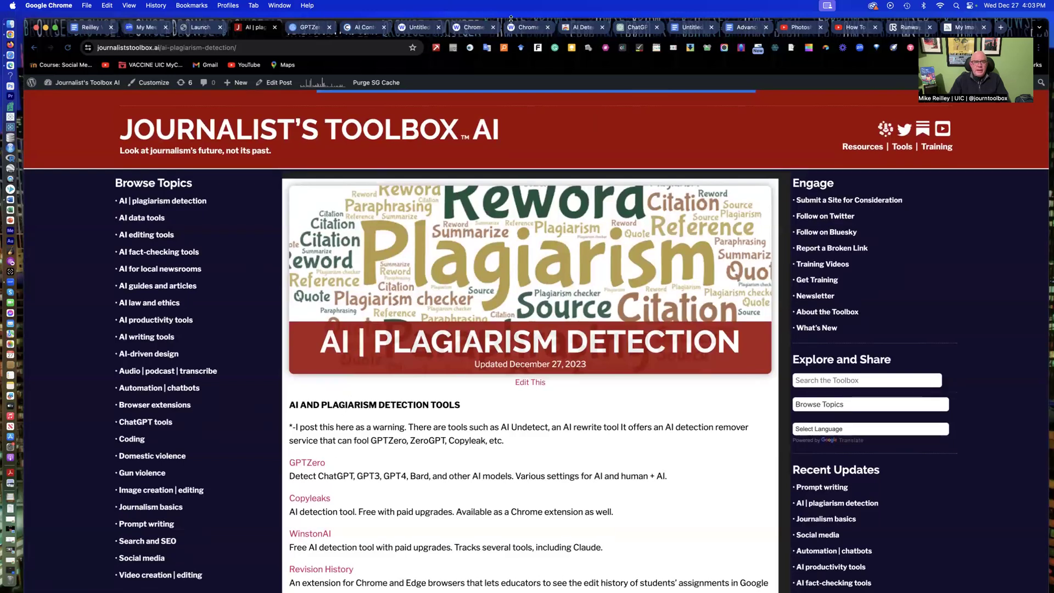
- Switch to ChatGPT and highlight the full prompt for the 9/11 article
{"action": "left_click", "coordinate": [633, 29]}
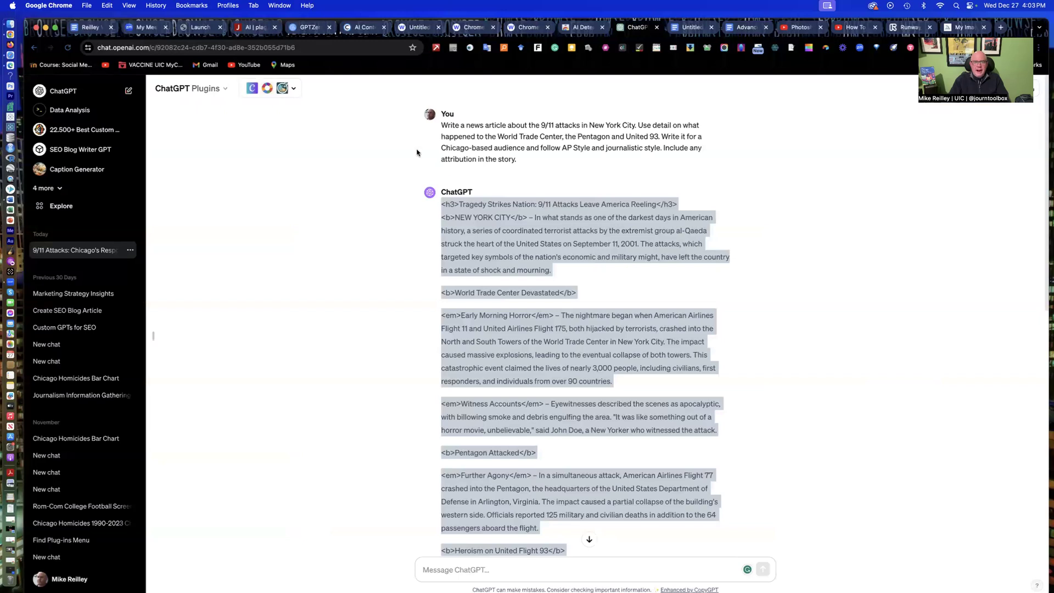
{"action": "left_click", "coordinate": [443, 124]}
{"action": "left_click_drag", "start_coordinate": [443, 125], "coordinate": [594, 164]}
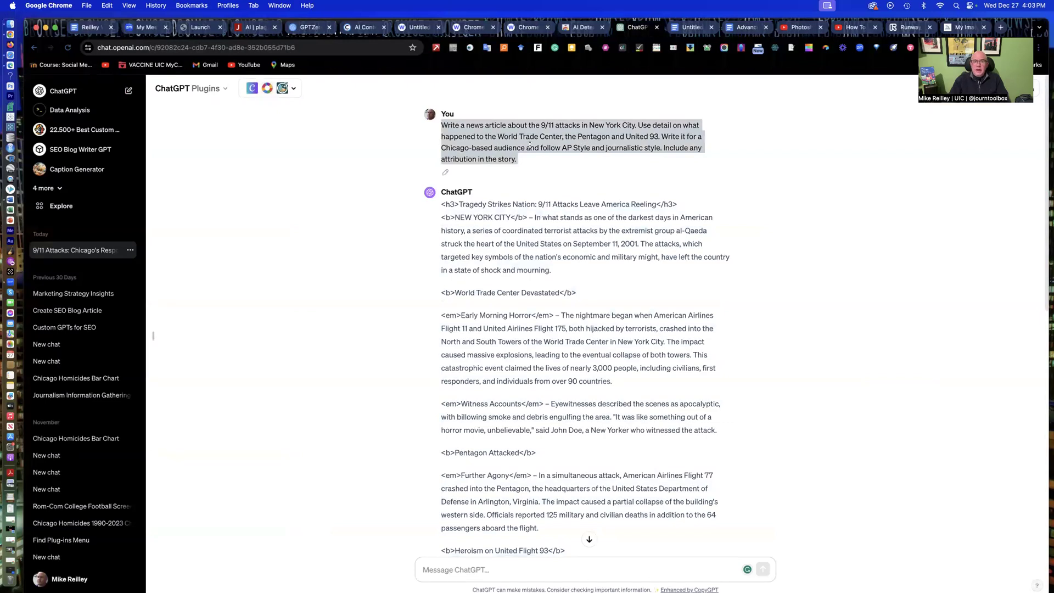
{"action": "left_click", "coordinate": [426, 150]}
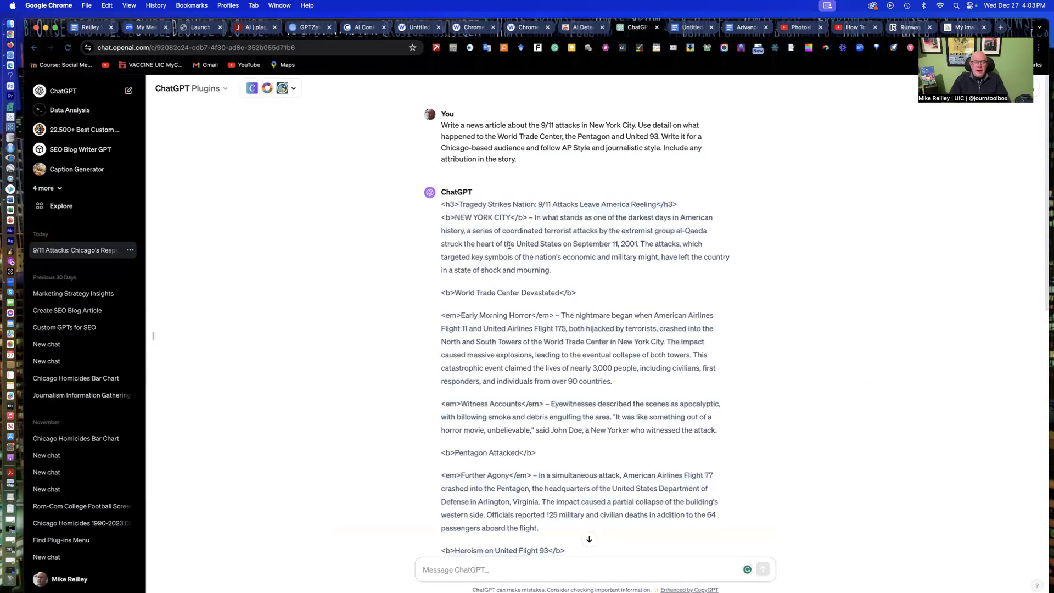
- Scroll to the article's end, highlighting the closing disclaimer and the Looking Ahead tag
{"action": "scroll", "coordinate": [509, 246], "scroll_direction": "down", "scroll_amount": 3}
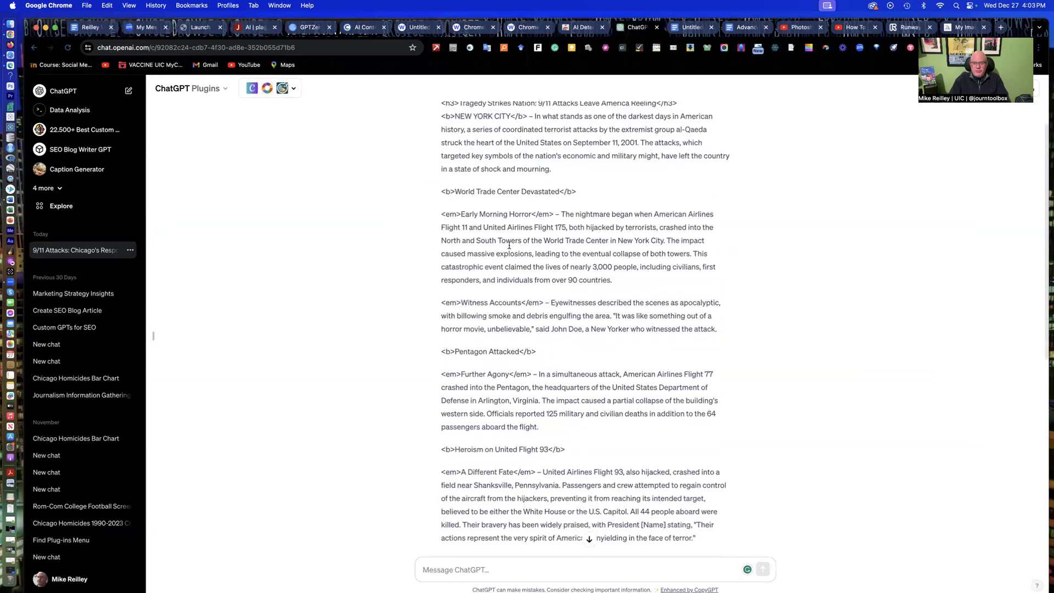
{"action": "scroll", "coordinate": [509, 247], "scroll_direction": "down", "scroll_amount": 10}
{"action": "scroll", "coordinate": [433, 233], "scroll_direction": "down", "scroll_amount": 1}
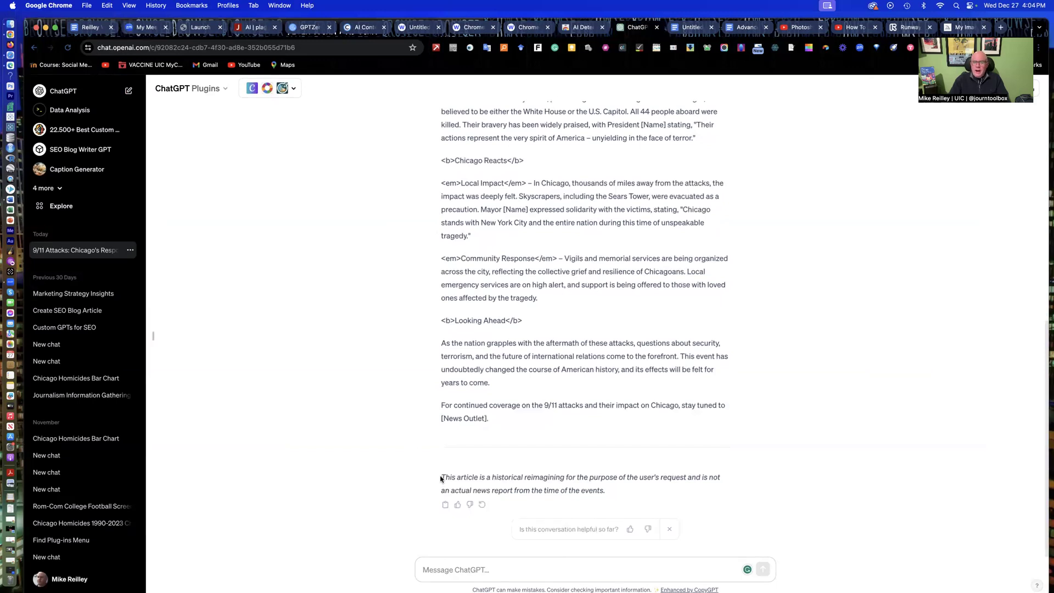
{"action": "left_click_drag", "start_coordinate": [441, 478], "coordinate": [608, 491]}
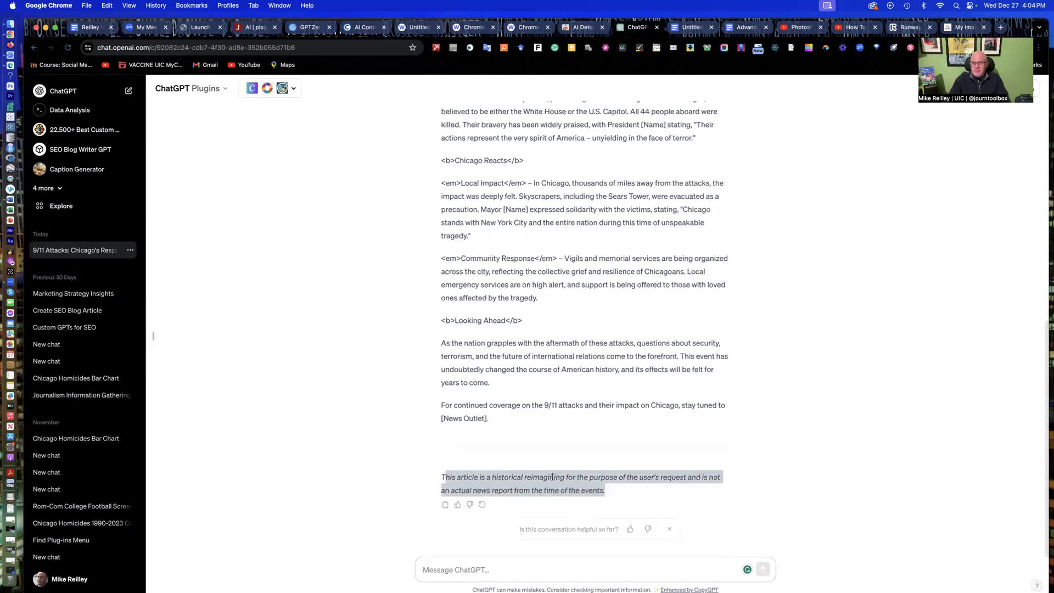
{"action": "scroll", "coordinate": [482, 413], "scroll_direction": "up", "scroll_amount": 2}
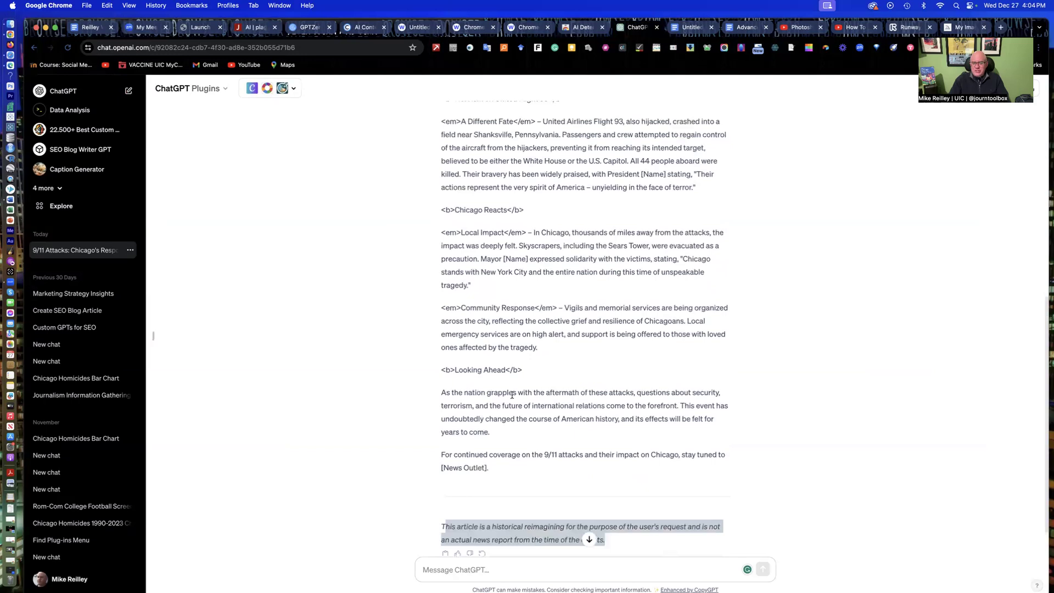
{"action": "left_click", "coordinate": [502, 408]}
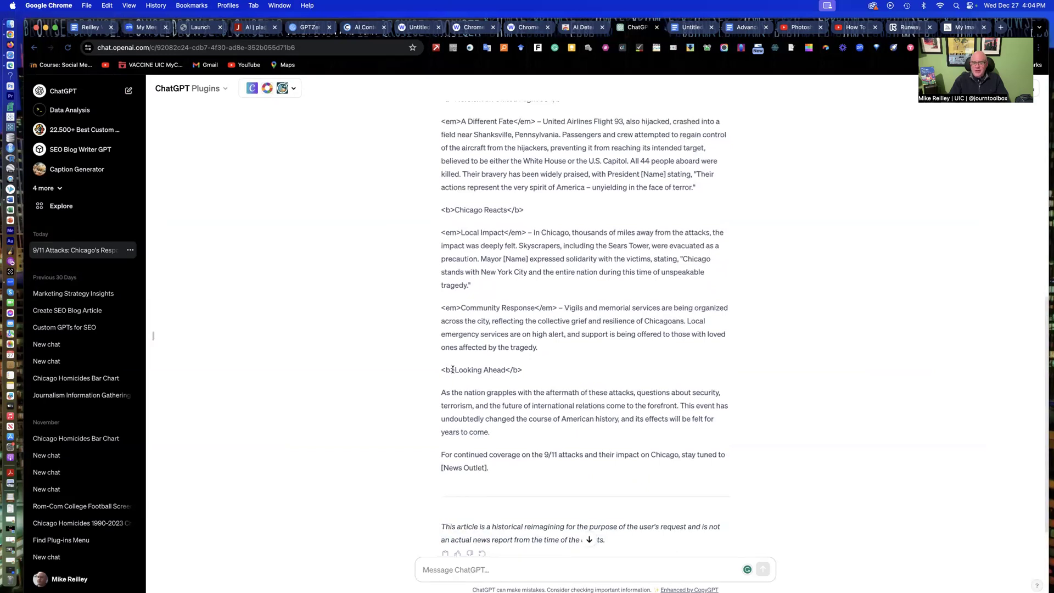
{"action": "left_click_drag", "start_coordinate": [446, 370], "coordinate": [453, 364]}
{"action": "left_click", "coordinate": [484, 319]}
- Scroll back and forth through the generated AP-style 9/11 article
{"action": "scroll", "coordinate": [471, 308], "scroll_direction": "up", "scroll_amount": 7}
{"action": "scroll", "coordinate": [465, 271], "scroll_direction": "up", "scroll_amount": 1}
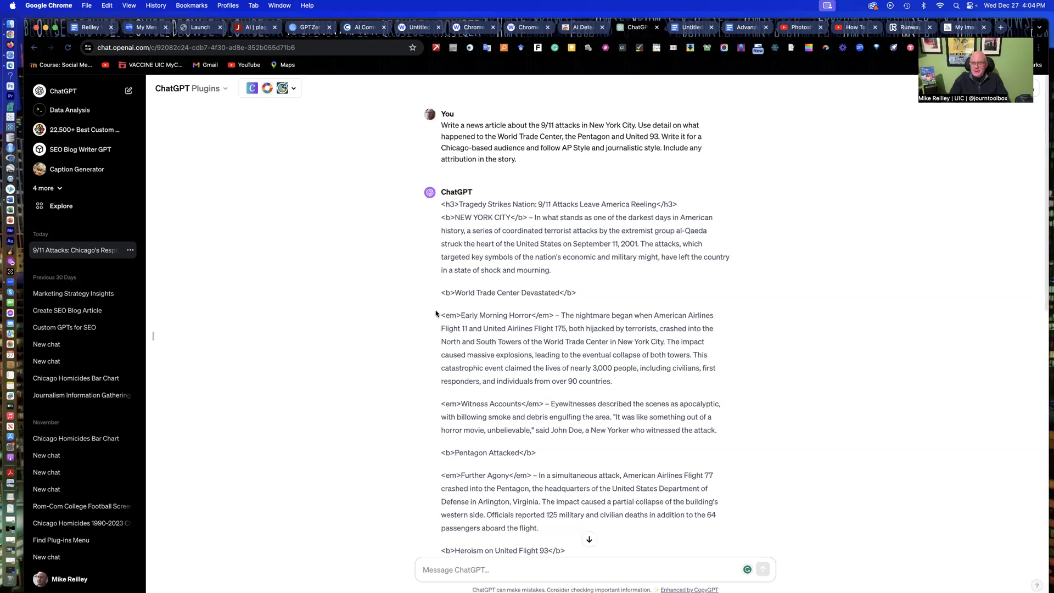
{"action": "scroll", "coordinate": [435, 316], "scroll_direction": "down", "scroll_amount": 10}
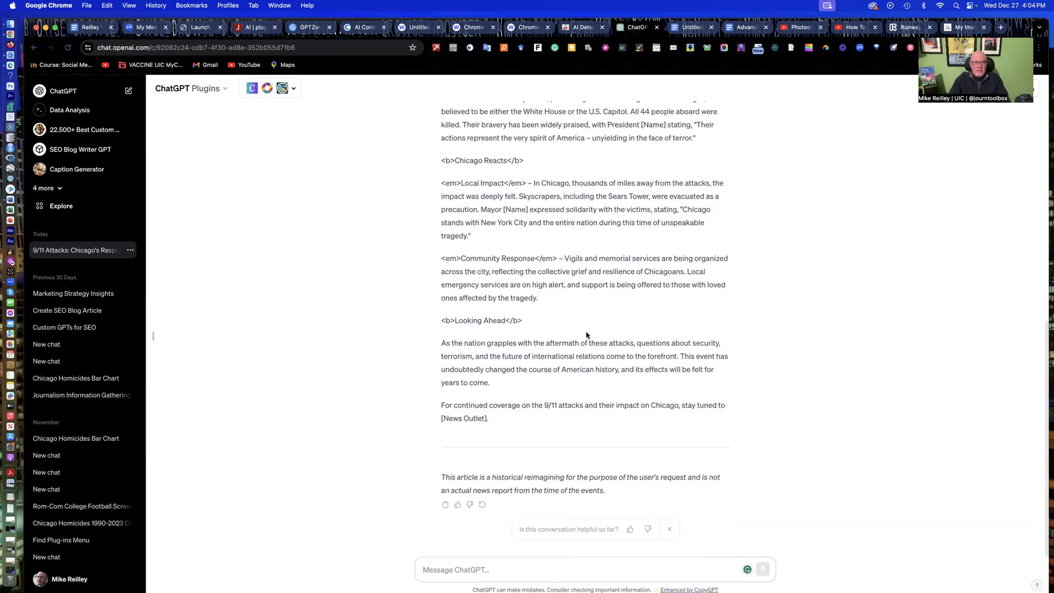
{"action": "scroll", "coordinate": [574, 301], "scroll_direction": "up", "scroll_amount": 2}
{"action": "scroll", "coordinate": [574, 301], "scroll_direction": "up", "scroll_amount": 4}
{"action": "scroll", "coordinate": [573, 302], "scroll_direction": "down", "scroll_amount": 5}
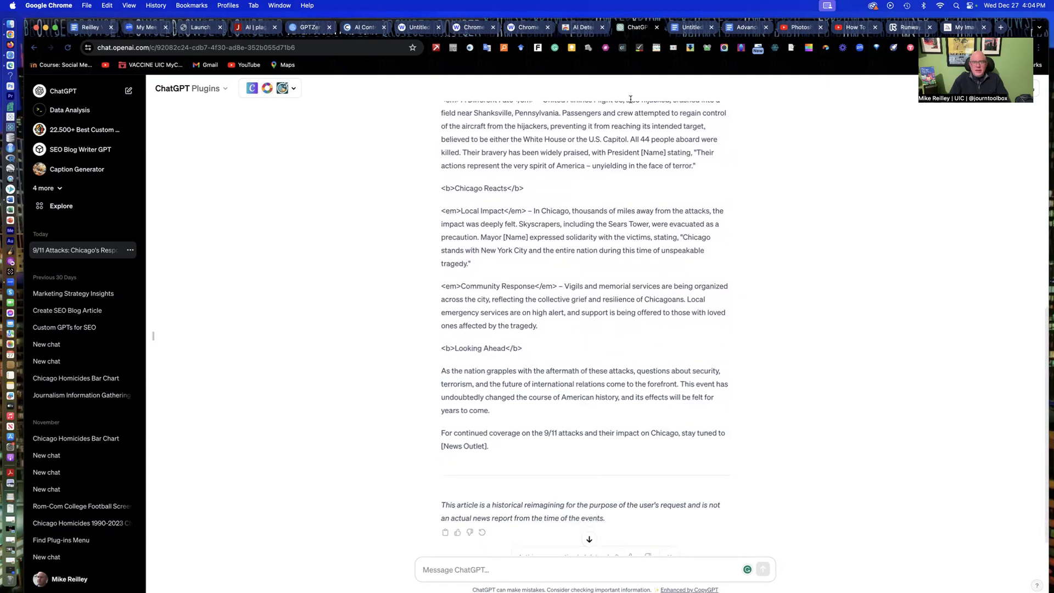
- Switch to the untitled Google Docs copy and scroll to the article's end
{"action": "left_click", "coordinate": [688, 27]}
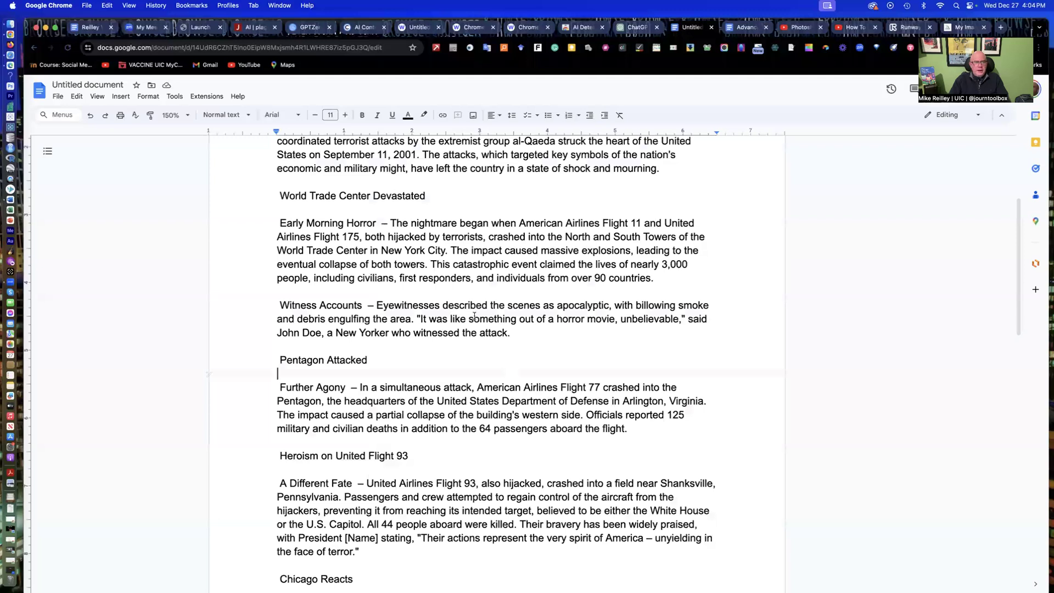
{"action": "scroll", "coordinate": [300, 326], "scroll_direction": "up", "scroll_amount": 3}
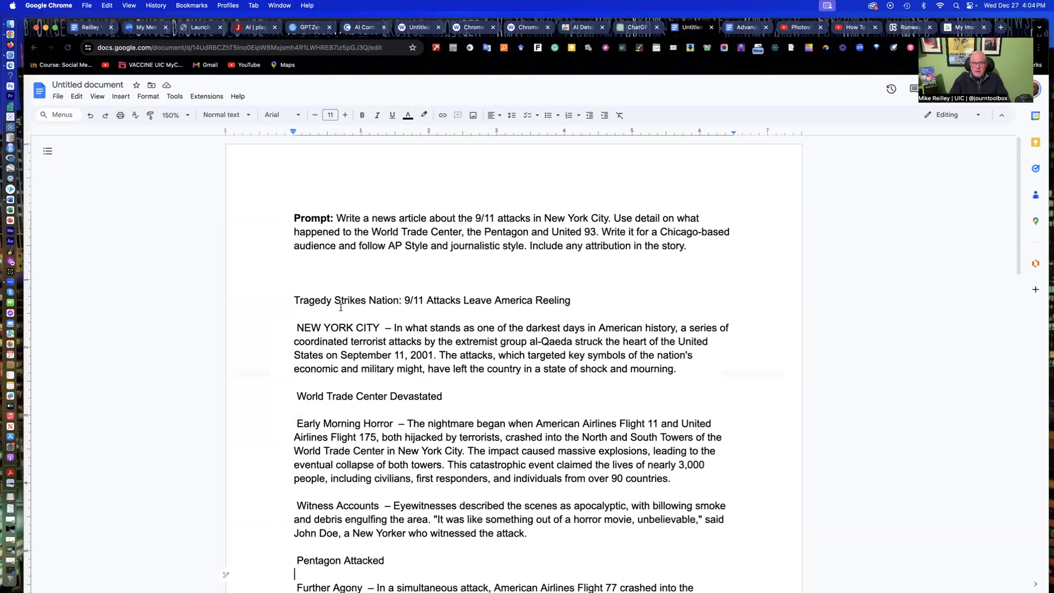
{"action": "scroll", "coordinate": [324, 311], "scroll_direction": "down", "scroll_amount": 7}
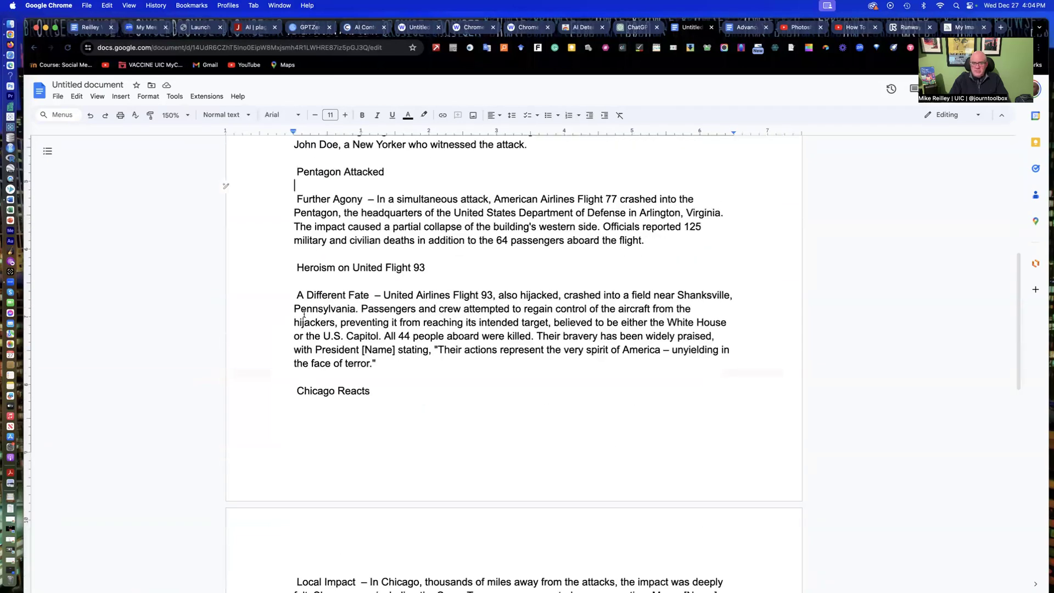
{"action": "scroll", "coordinate": [304, 313], "scroll_direction": "down", "scroll_amount": 2}
{"action": "scroll", "coordinate": [303, 313], "scroll_direction": "down", "scroll_amount": 7}
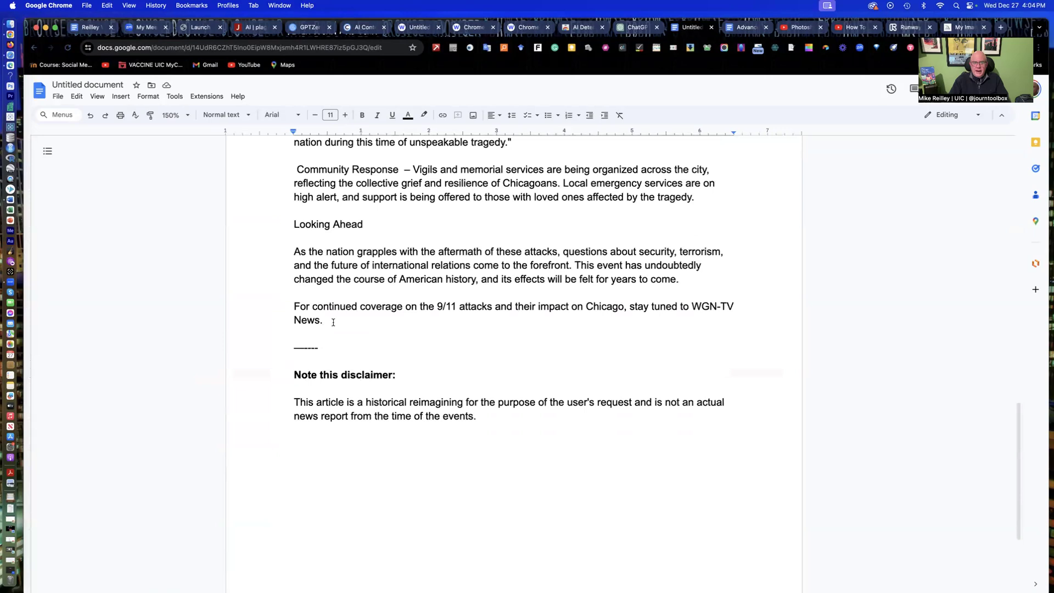
- Select the article from its closing line up to the Tragedy Strikes Nation headline
{"action": "left_click_drag", "start_coordinate": [691, 306], "coordinate": [708, 325]}
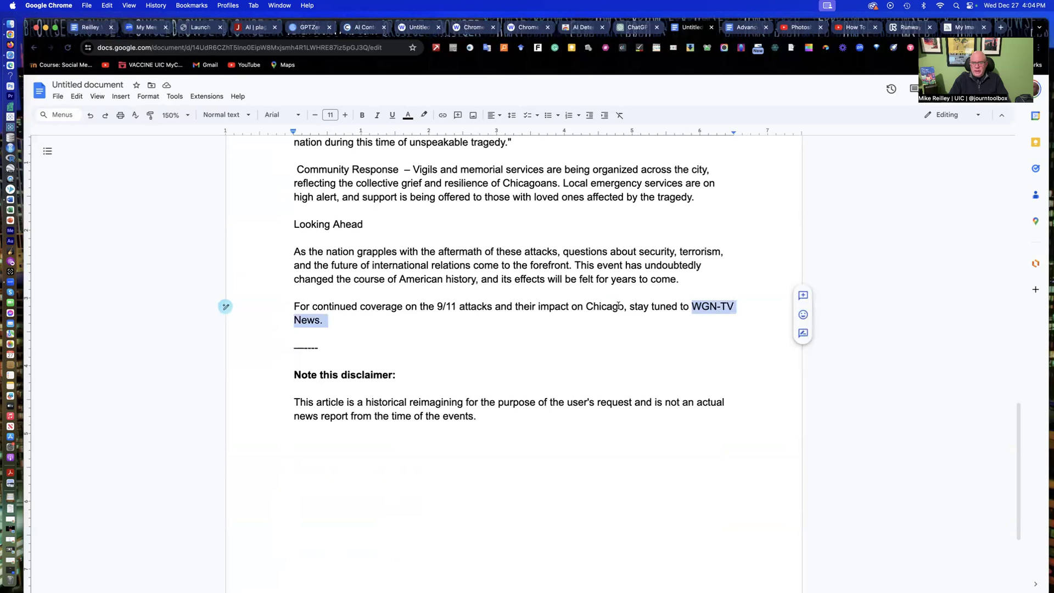
{"action": "left_click", "coordinate": [322, 321]}
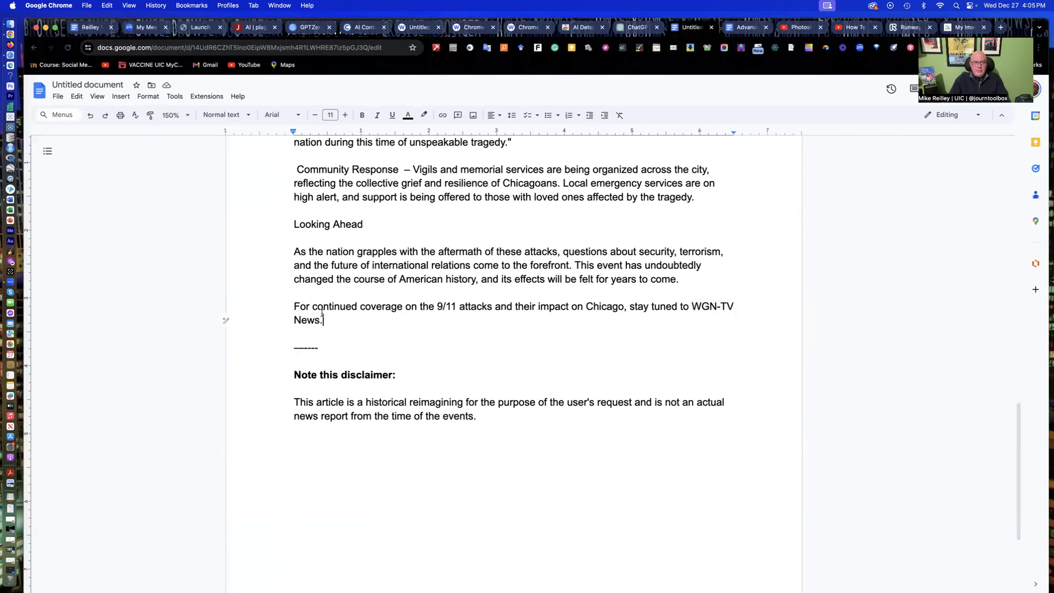
{"action": "left_click_drag", "start_coordinate": [319, 298], "coordinate": [271, 298]}
{"action": "scroll", "coordinate": [321, 243], "scroll_direction": "up", "scroll_amount": 6}
{"action": "scroll", "coordinate": [321, 245], "scroll_direction": "up", "scroll_amount": 4}
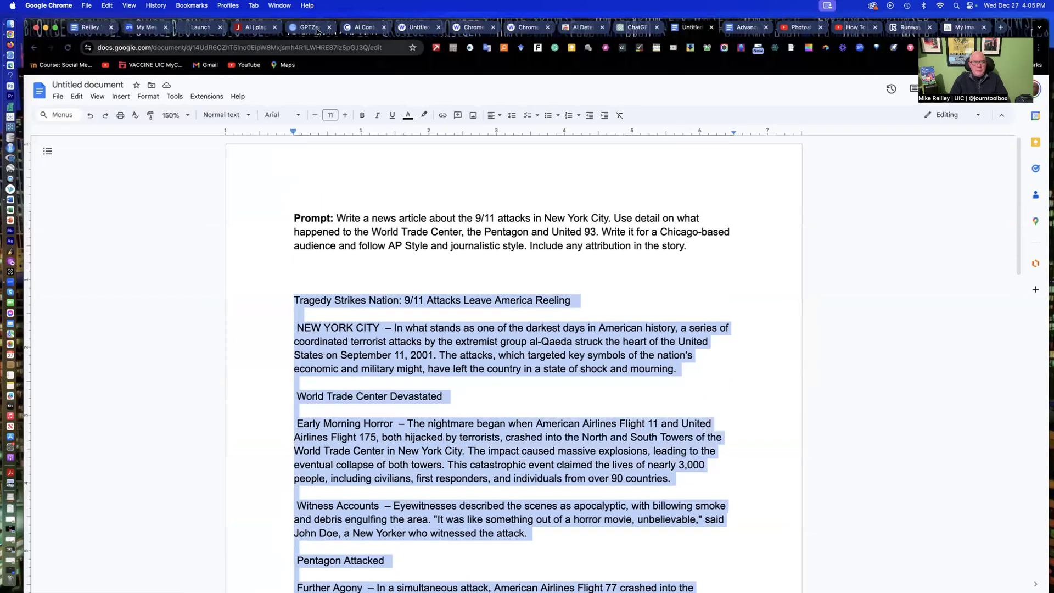
- Paste the 9/11 article into GPTZero's text box, filling 3074 of 5000 characters
{"action": "left_click", "coordinate": [308, 29]}
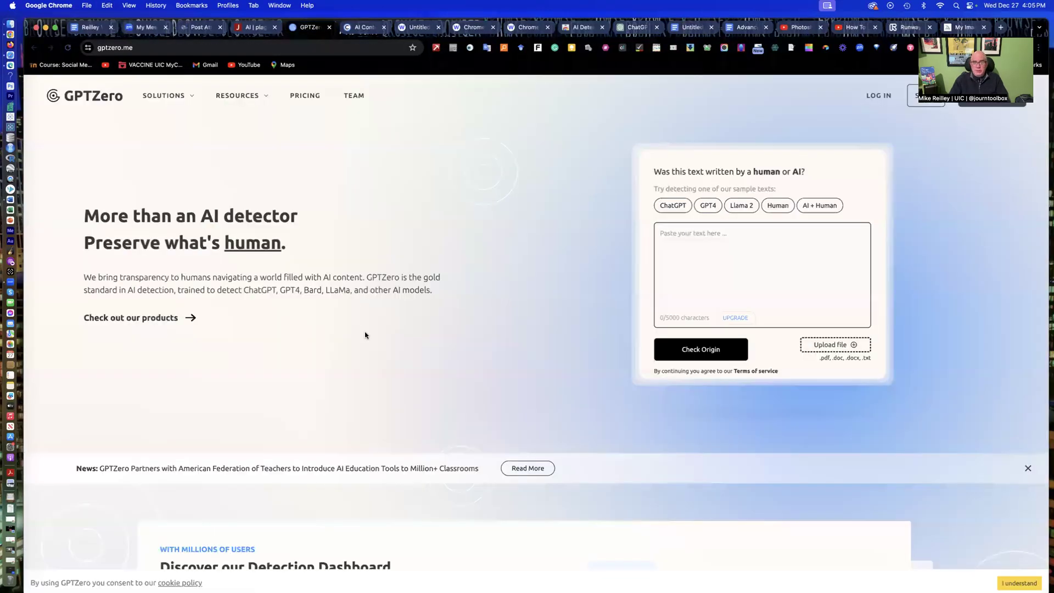
{"action": "left_click", "coordinate": [665, 235]}
{"action": "key", "text": "super+v"}
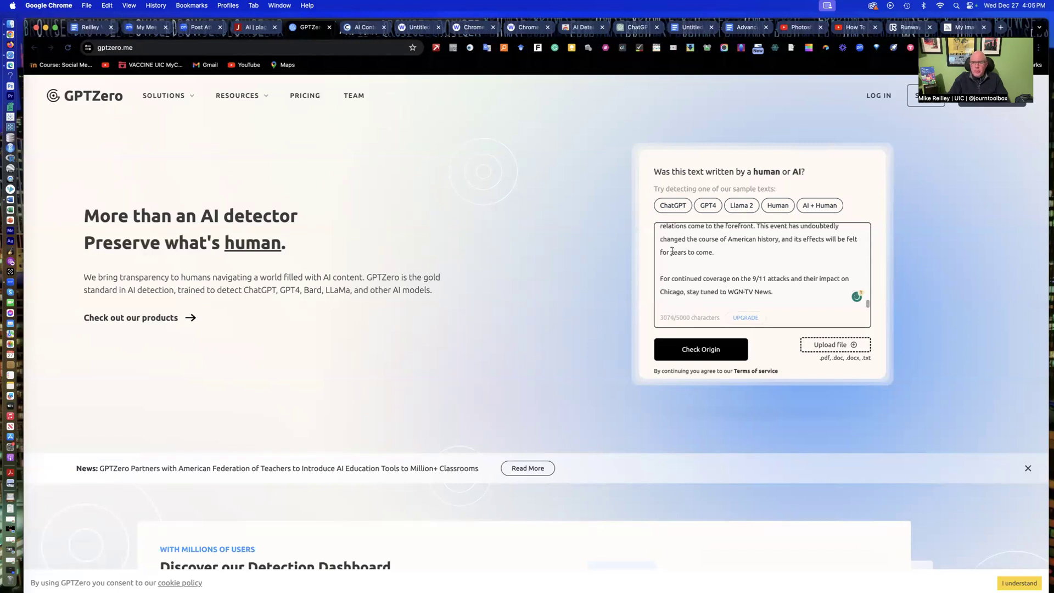
{"action": "scroll", "coordinate": [766, 272], "scroll_direction": "up", "scroll_amount": 5}
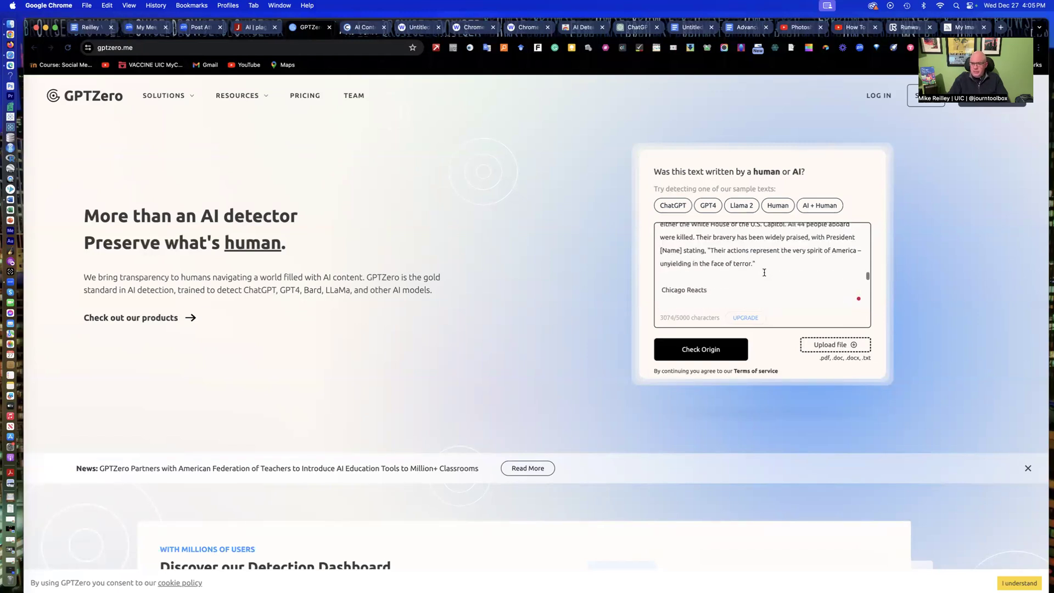
{"action": "scroll", "coordinate": [765, 273], "scroll_direction": "up", "scroll_amount": 4}
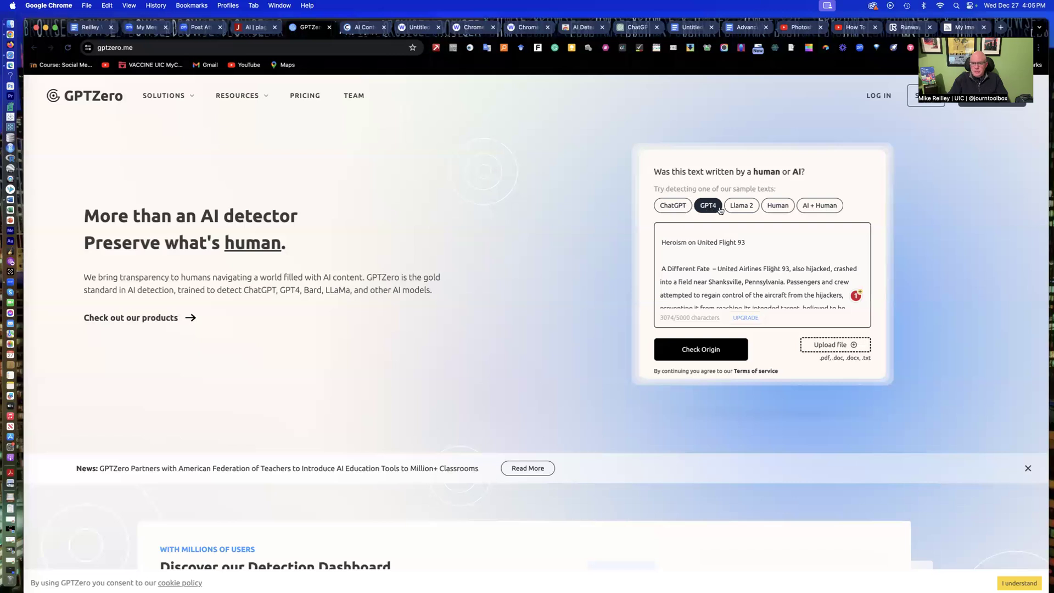
{"action": "left_click", "coordinate": [806, 208]}
- Run GPTZero's Check Origin on the article: 88% AI, 28/28 sentences flagged
{"action": "left_click", "coordinate": [707, 353]}
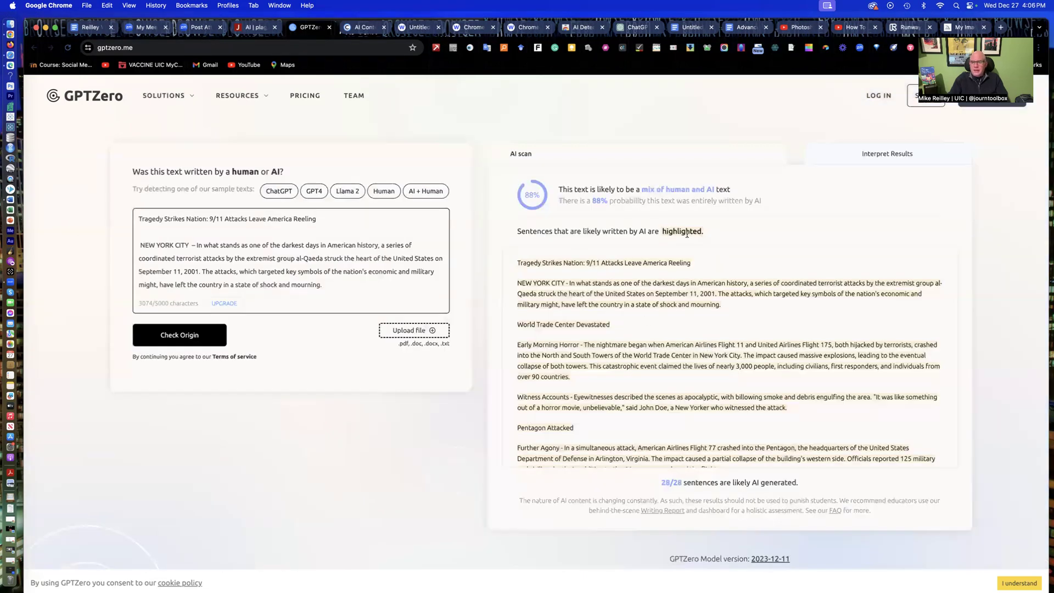
{"action": "scroll", "coordinate": [568, 411], "scroll_direction": "down", "scroll_amount": 5}
{"action": "scroll", "coordinate": [568, 411], "scroll_direction": "down", "scroll_amount": 3}
{"action": "scroll", "coordinate": [569, 412], "scroll_direction": "up", "scroll_amount": 7}
{"action": "scroll", "coordinate": [569, 413], "scroll_direction": "up", "scroll_amount": 1}
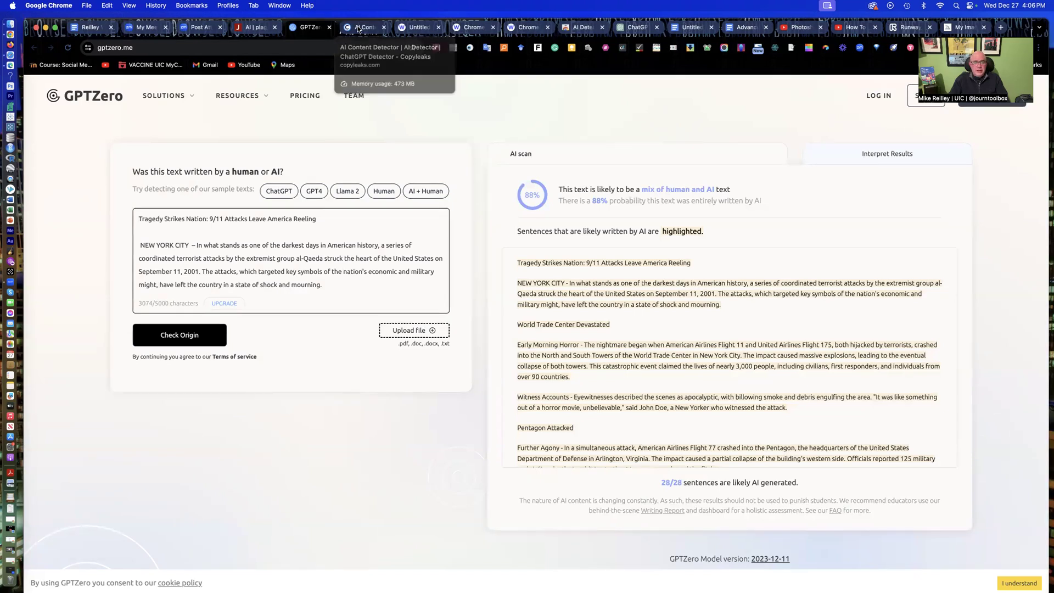
{"action": "left_click", "coordinate": [358, 30]}
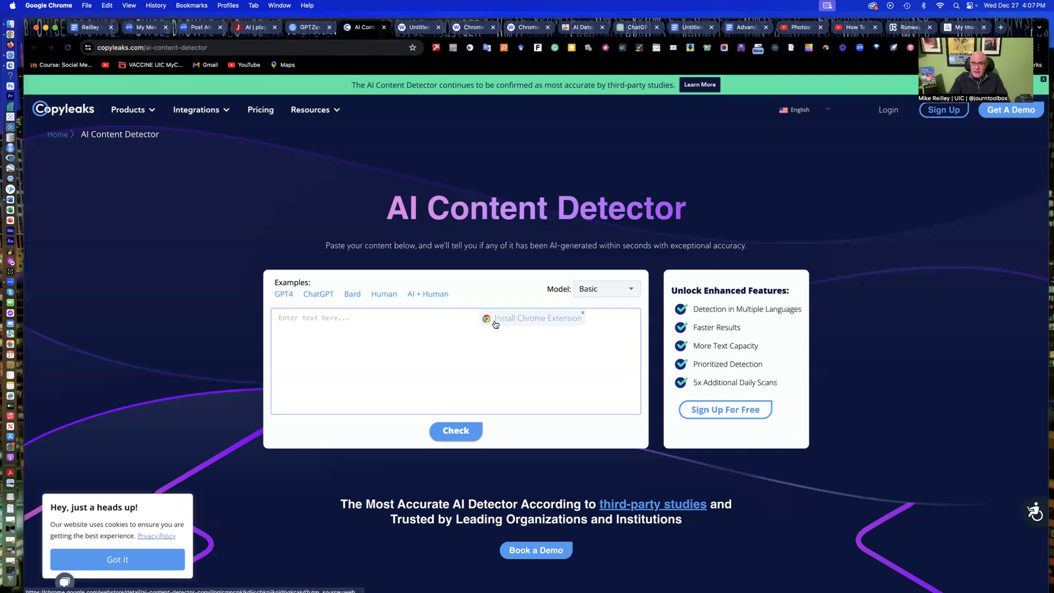
- Paste the 9/11 article into Copyleaks and check it, getting a human-text verdict
{"action": "left_click", "coordinate": [305, 319]}
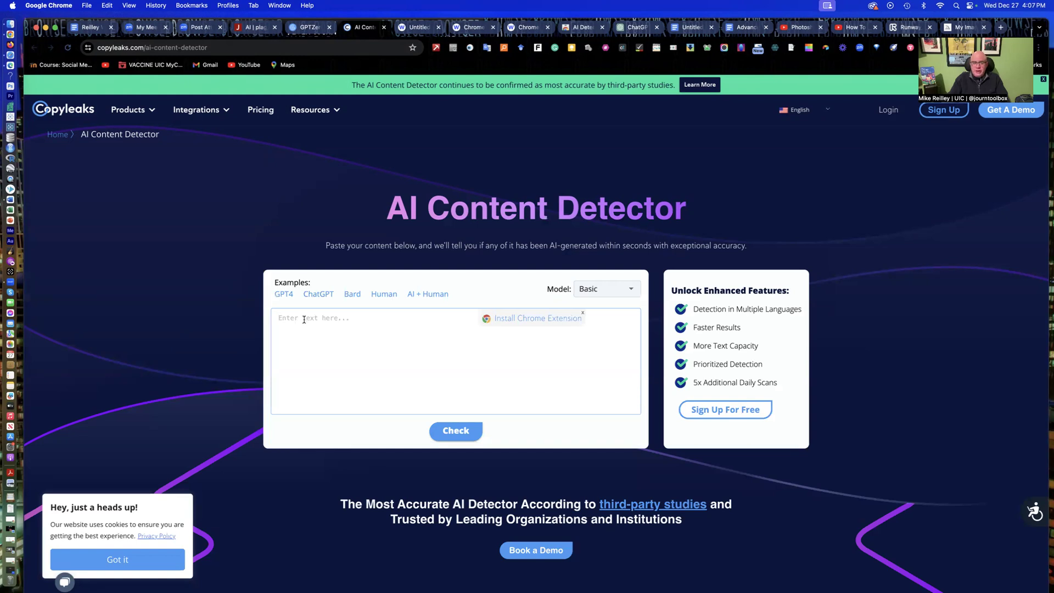
{"action": "key", "text": "super+v"}
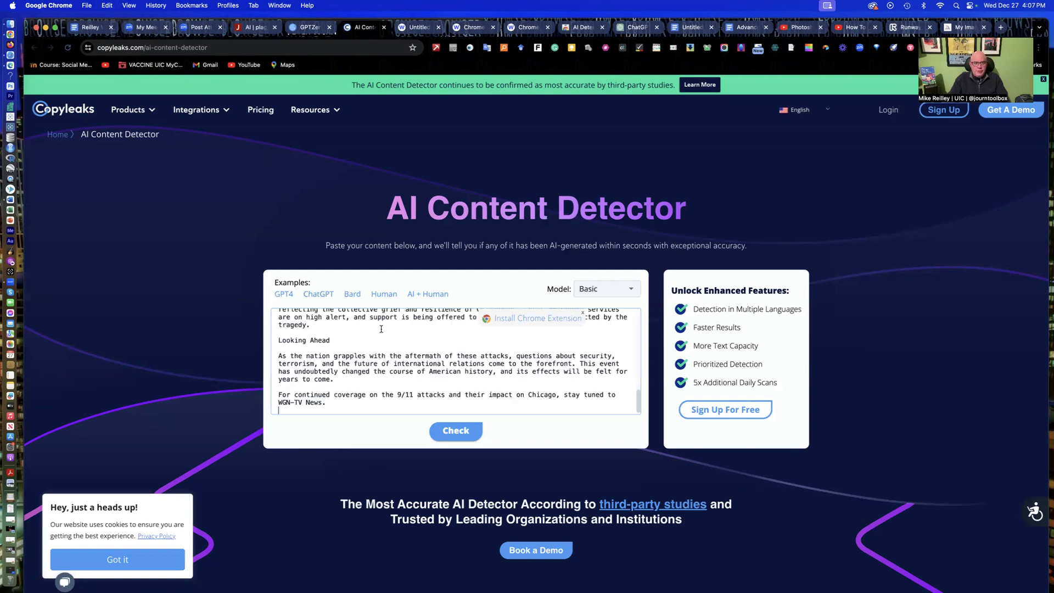
{"action": "scroll", "coordinate": [377, 329], "scroll_direction": "up", "scroll_amount": 15}
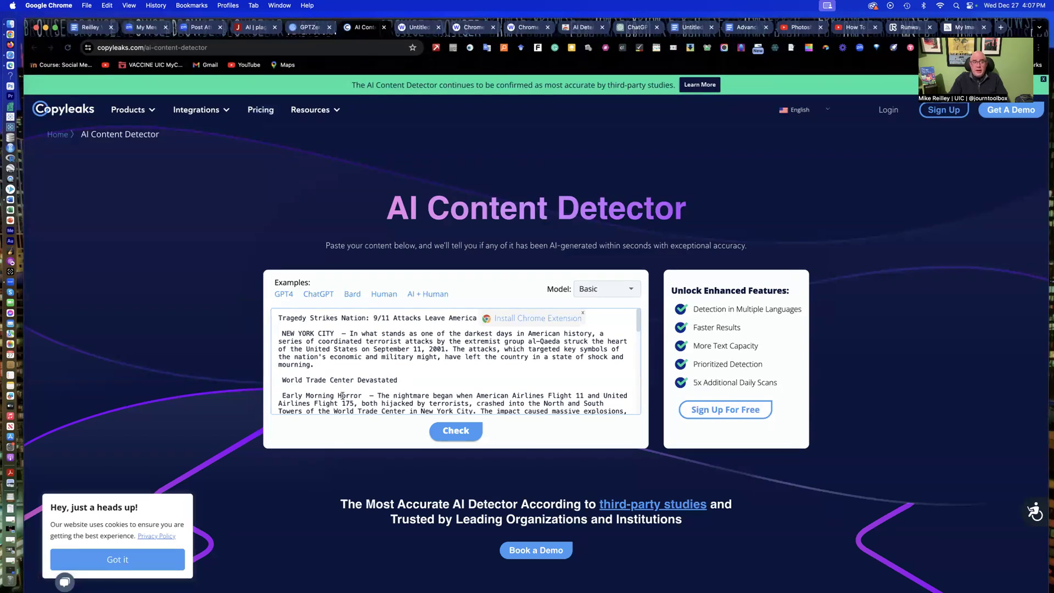
{"action": "left_click", "coordinate": [458, 432]}
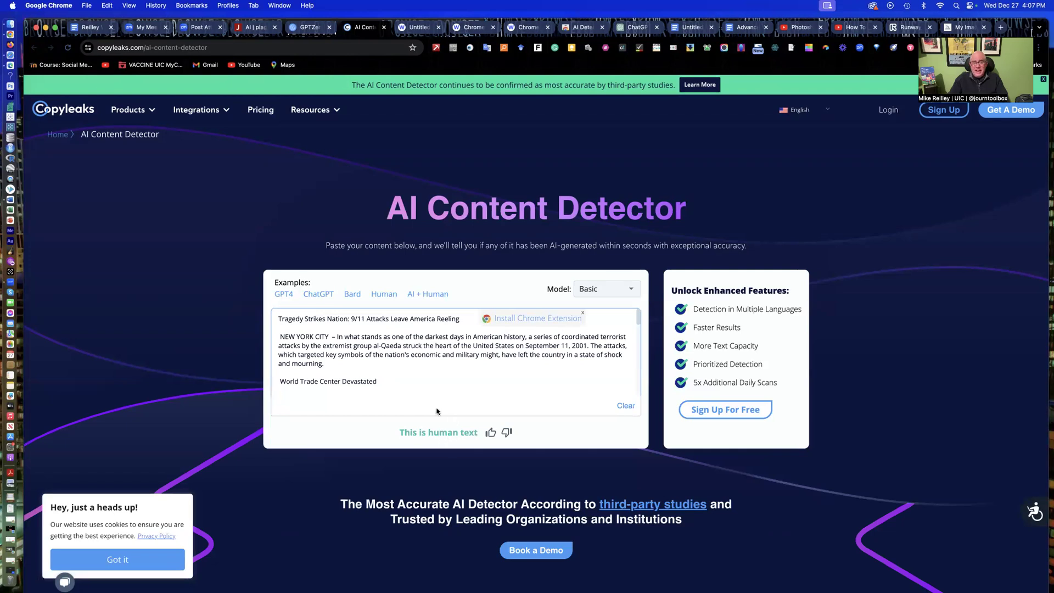
{"action": "scroll", "coordinate": [384, 371], "scroll_direction": "down", "scroll_amount": 2}
{"action": "scroll", "coordinate": [384, 371], "scroll_direction": "down", "scroll_amount": 8}
{"action": "scroll", "coordinate": [384, 370], "scroll_direction": "up", "scroll_amount": 10}
- Check the GPT4, ChatGPT and Human sample texts in Copyleaks
{"action": "left_click", "coordinate": [282, 296]}
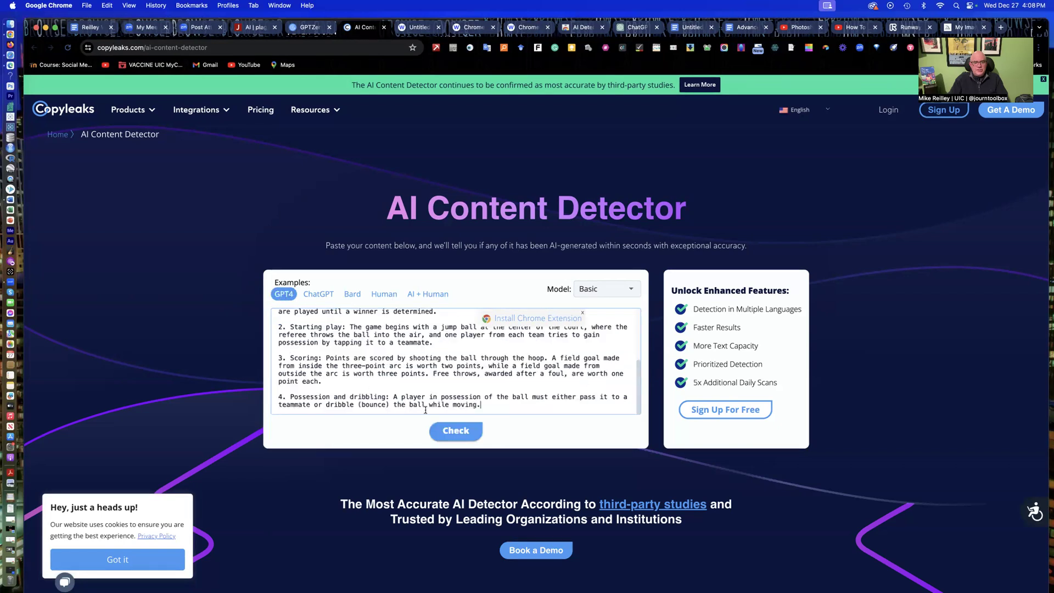
{"action": "left_click", "coordinate": [460, 434]}
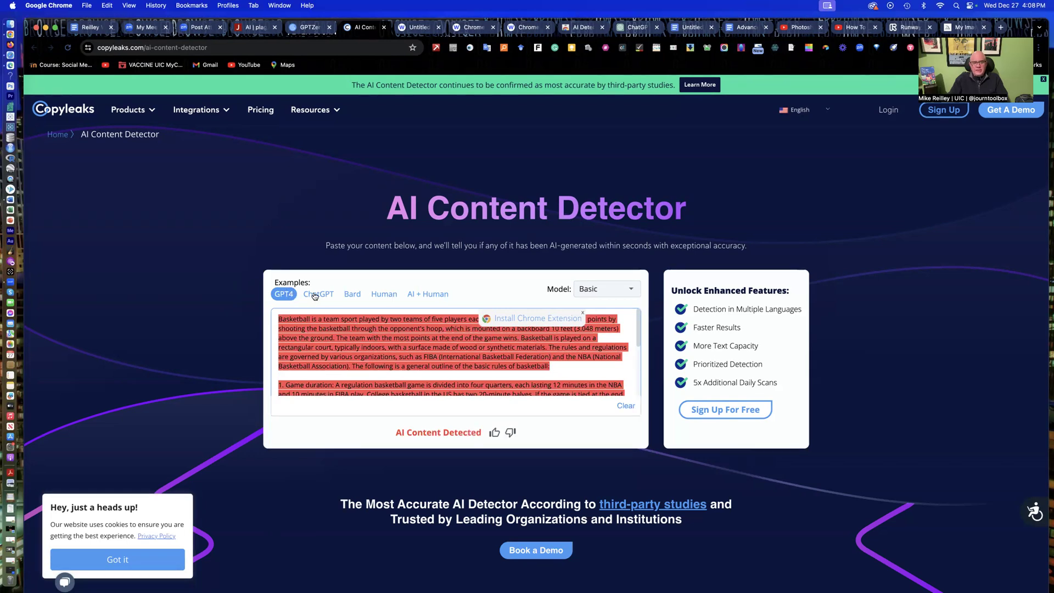
{"action": "left_click", "coordinate": [314, 296]}
{"action": "left_click", "coordinate": [451, 433]}
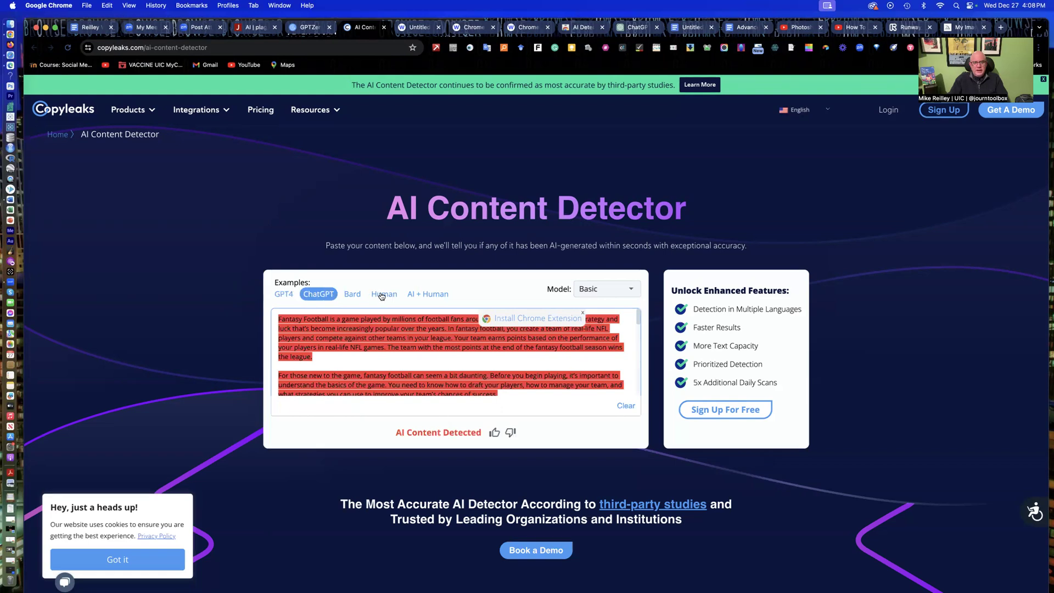
{"action": "left_click", "coordinate": [384, 294]}
{"action": "left_click", "coordinate": [452, 431]}
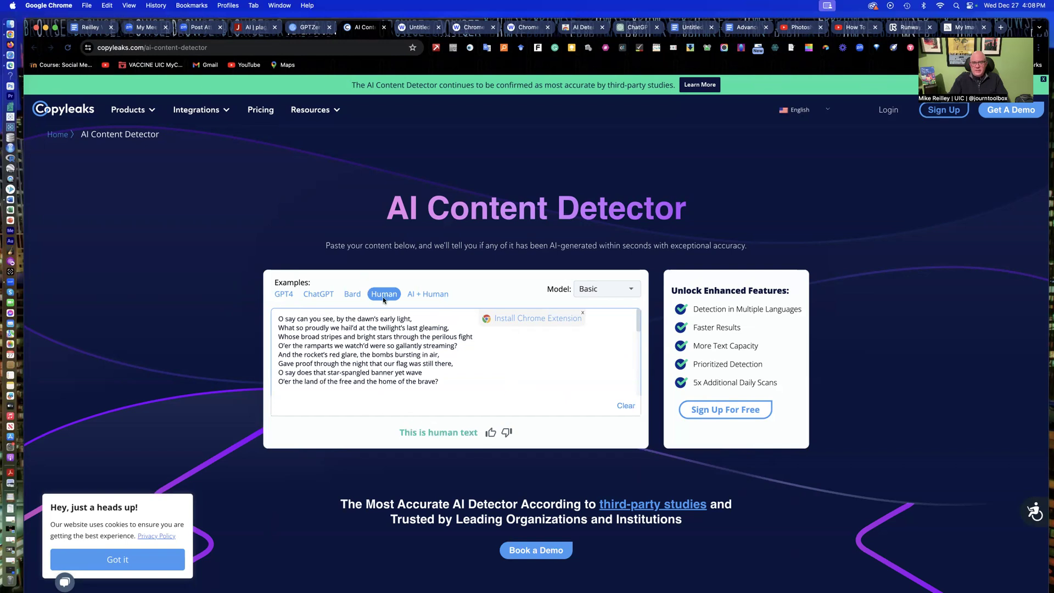
- Check the Bard and AI + Human samples, then return to GPTZero's 88% AI result
{"action": "left_click", "coordinate": [319, 295]}
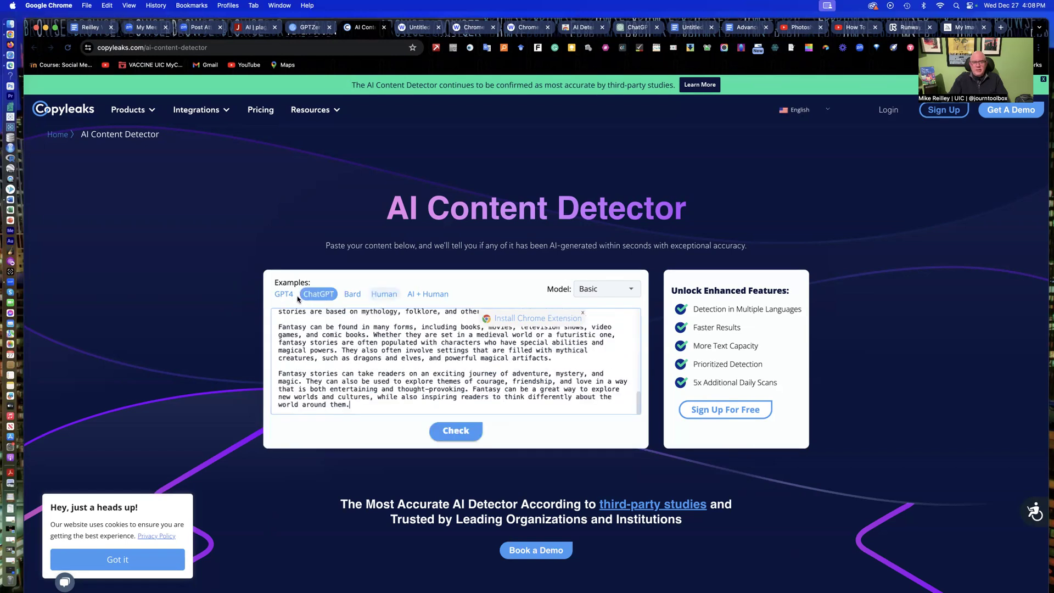
{"action": "left_click", "coordinate": [285, 296]}
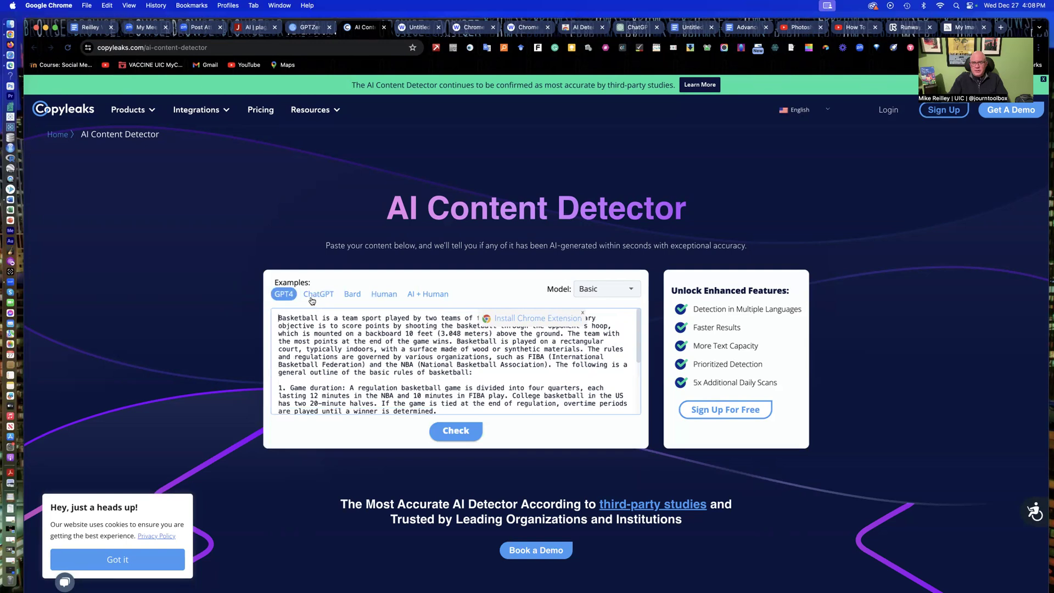
{"action": "left_click", "coordinate": [354, 295]}
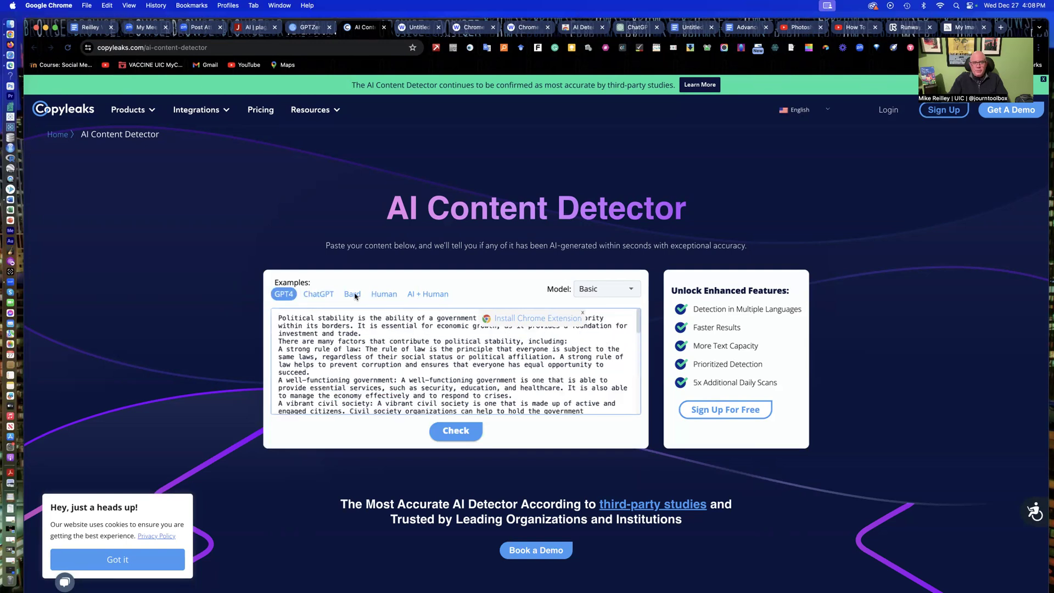
{"action": "left_click", "coordinate": [462, 432]}
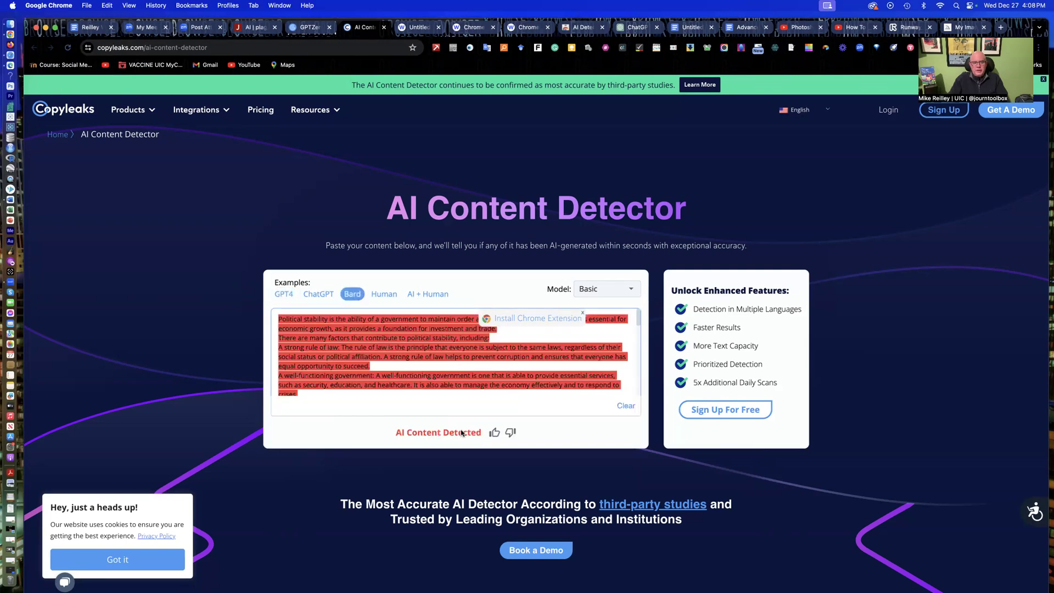
{"action": "left_click", "coordinate": [285, 296]}
{"action": "scroll", "coordinate": [387, 391], "scroll_direction": "down", "scroll_amount": 5}
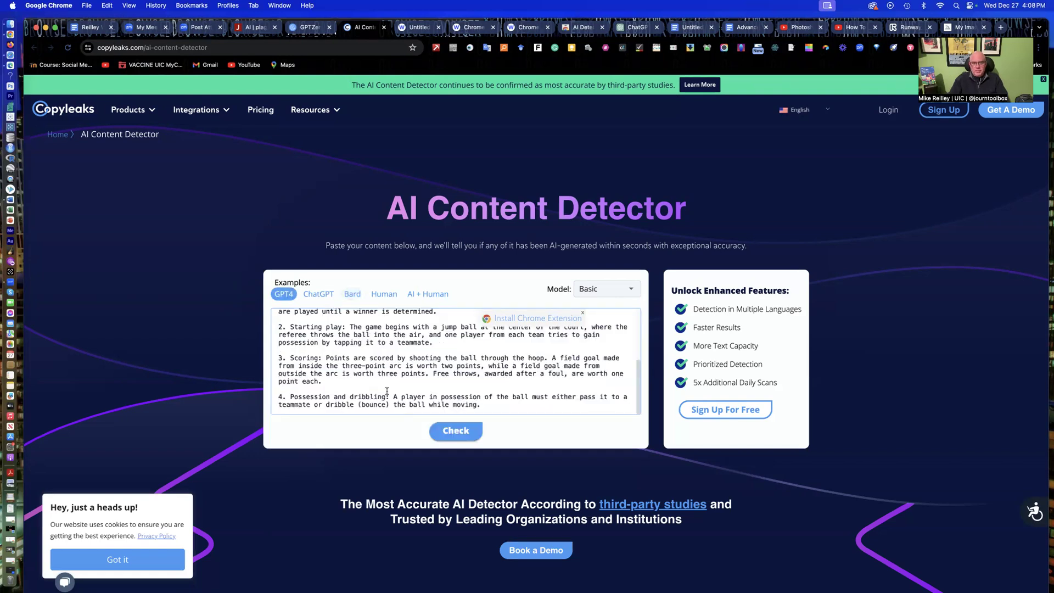
{"action": "left_click", "coordinate": [417, 296]}
{"action": "left_click", "coordinate": [451, 432]}
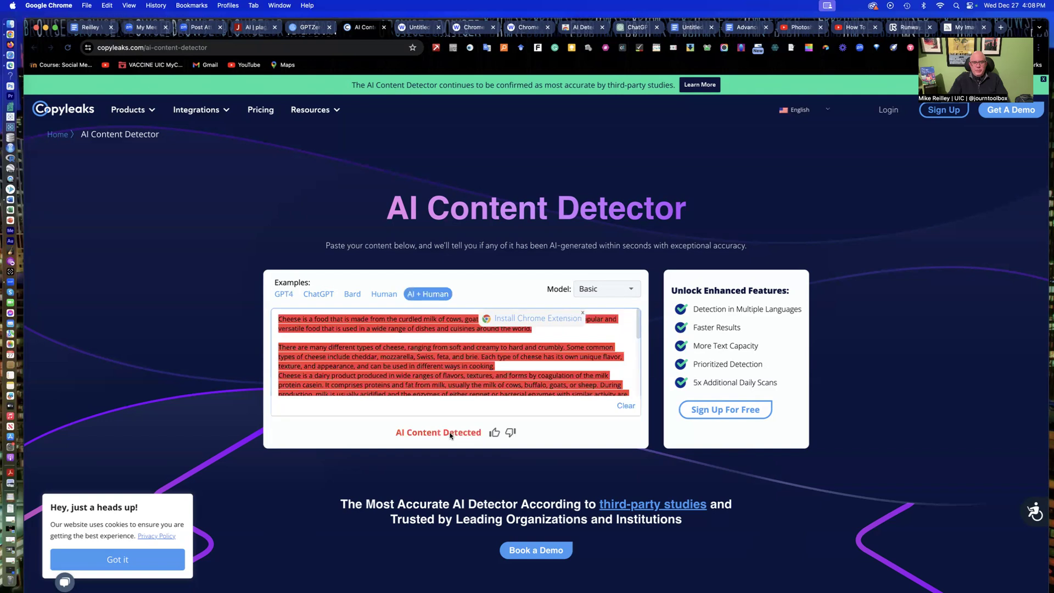
{"action": "left_click", "coordinate": [279, 296]}
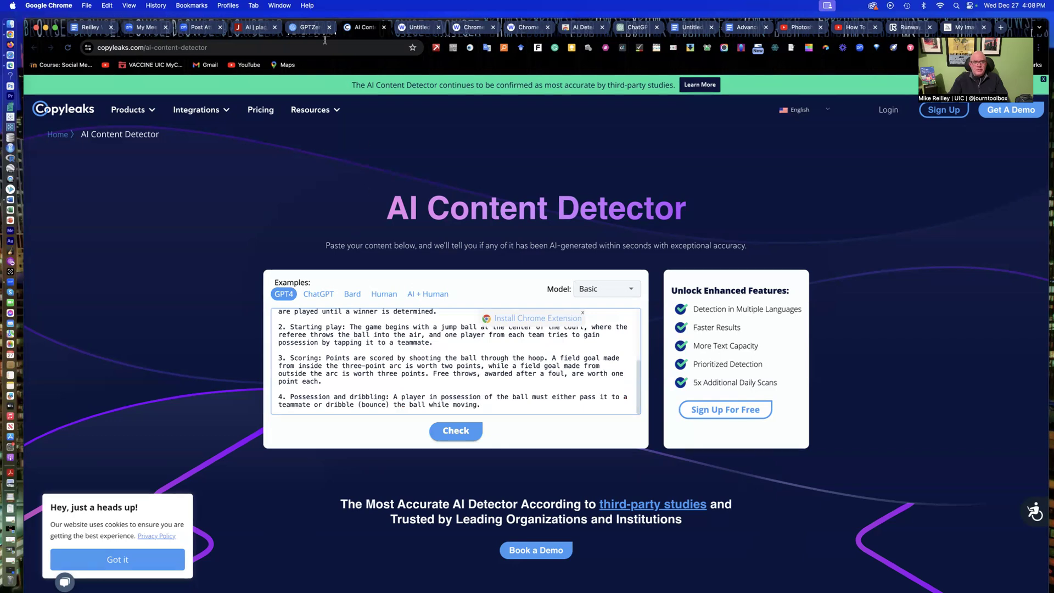
{"action": "left_click", "coordinate": [305, 31]}
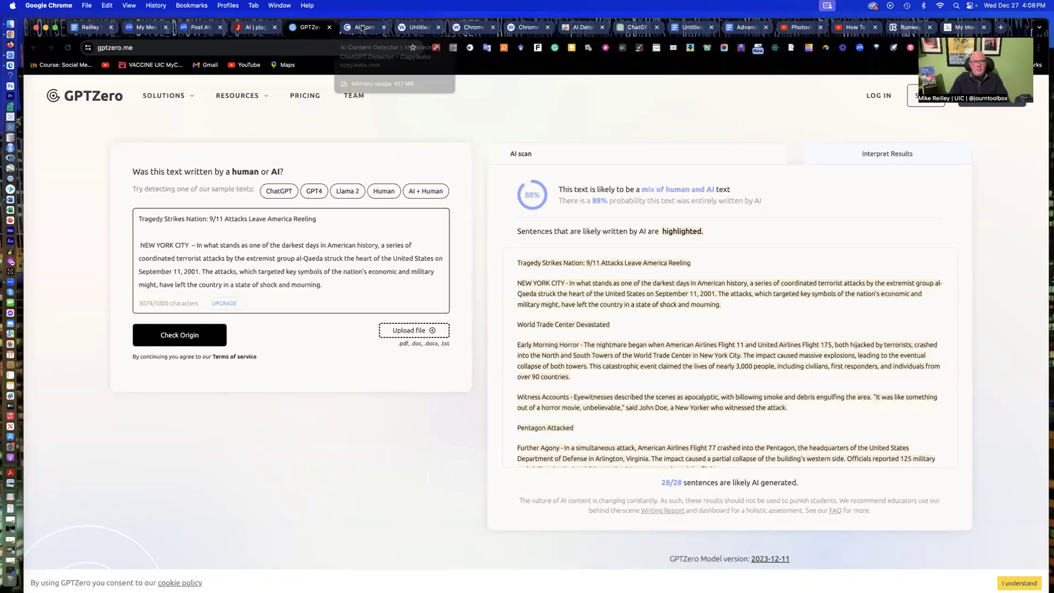
- Switch to Copyleaks and view its plans, priced from $8.33/mo to $14.17/mo annually
{"action": "left_click", "coordinate": [362, 28]}
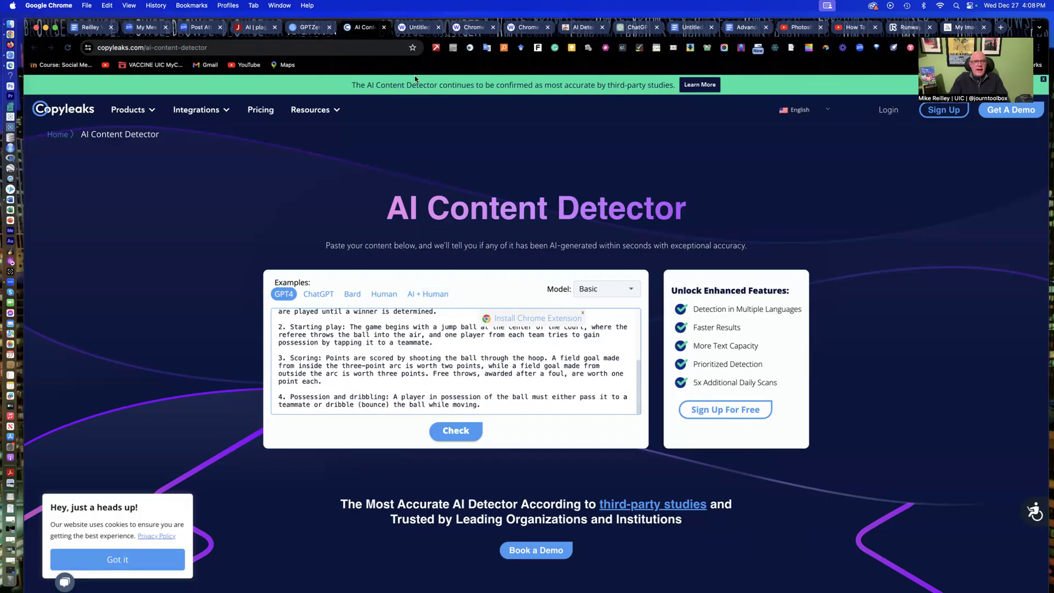
{"action": "left_click", "coordinate": [267, 112]}
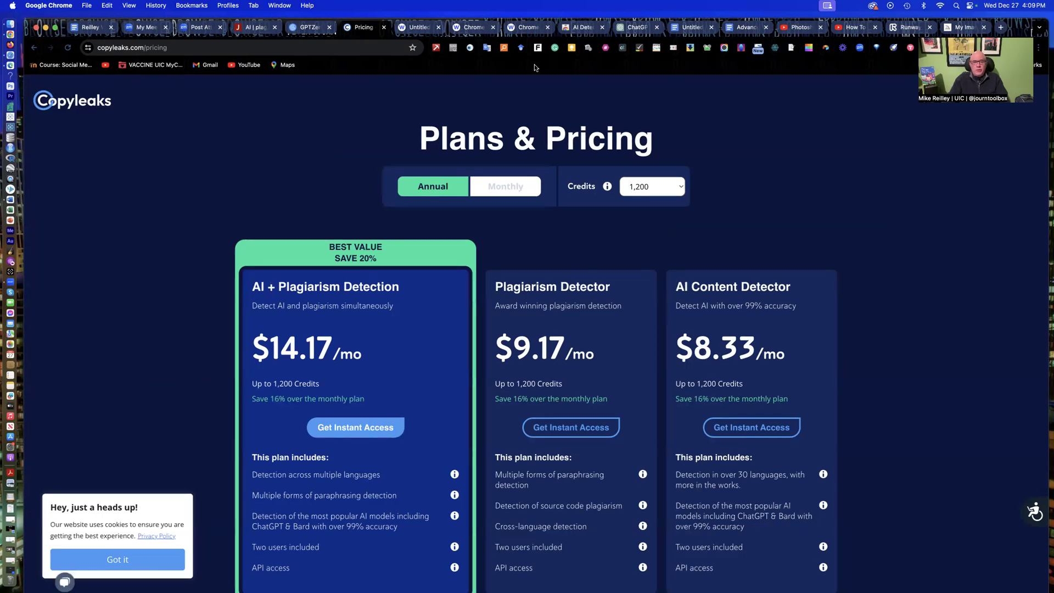
- Open Winston AI's Chrome Extension how-to page and check the extension's 2769 remaining credits
{"action": "left_click", "coordinate": [415, 29]}
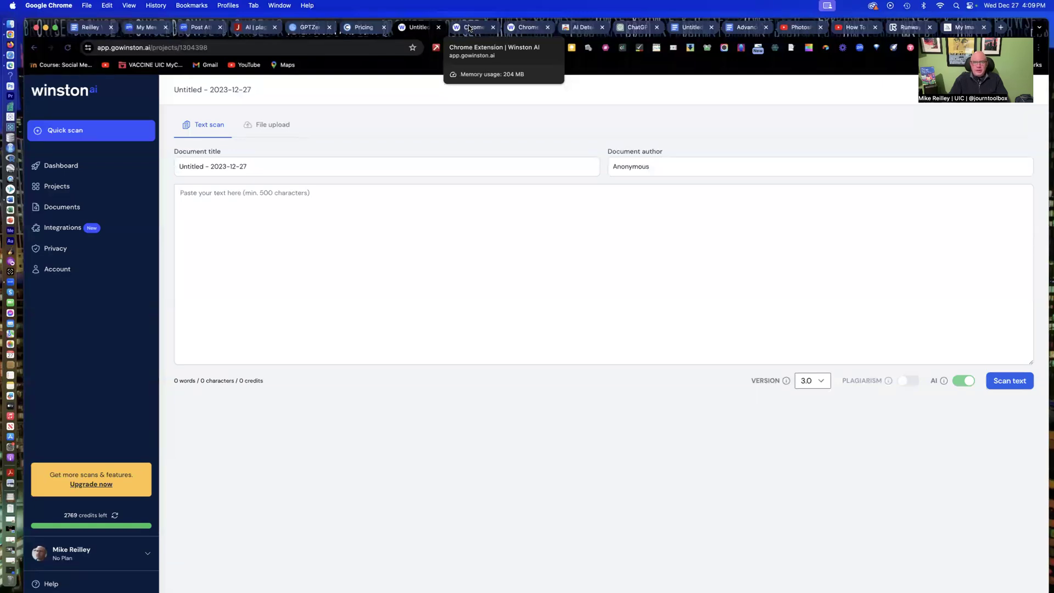
{"action": "left_click", "coordinate": [469, 27]}
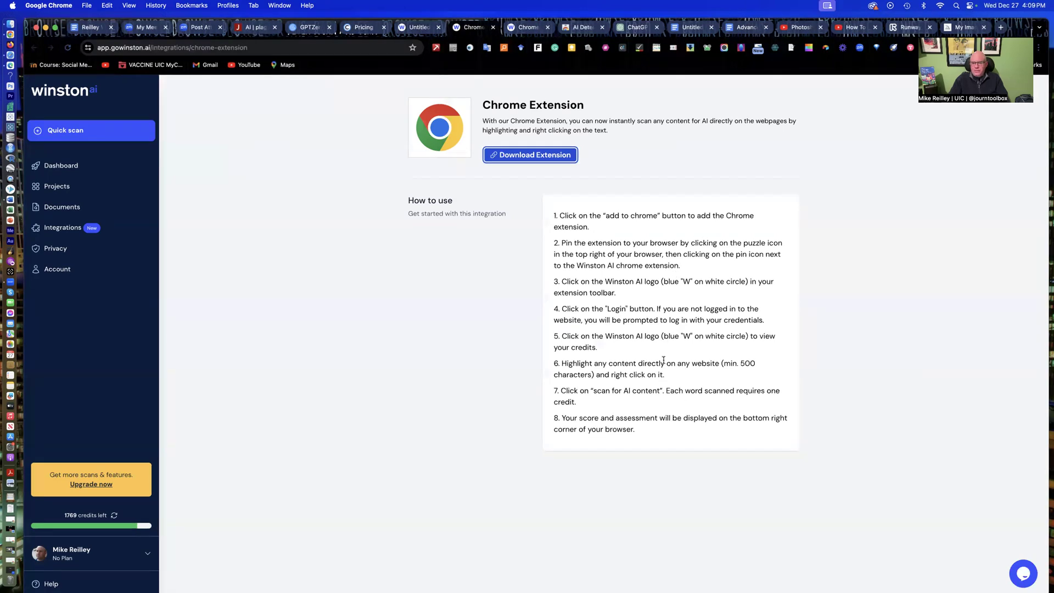
{"action": "left_click", "coordinate": [523, 27]}
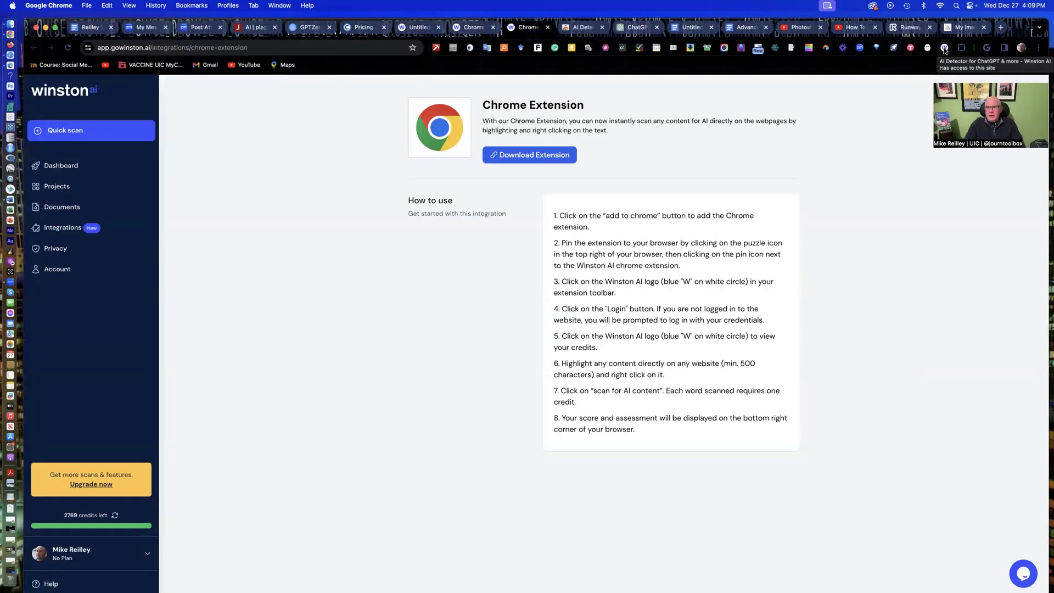
{"action": "left_click", "coordinate": [945, 48]}
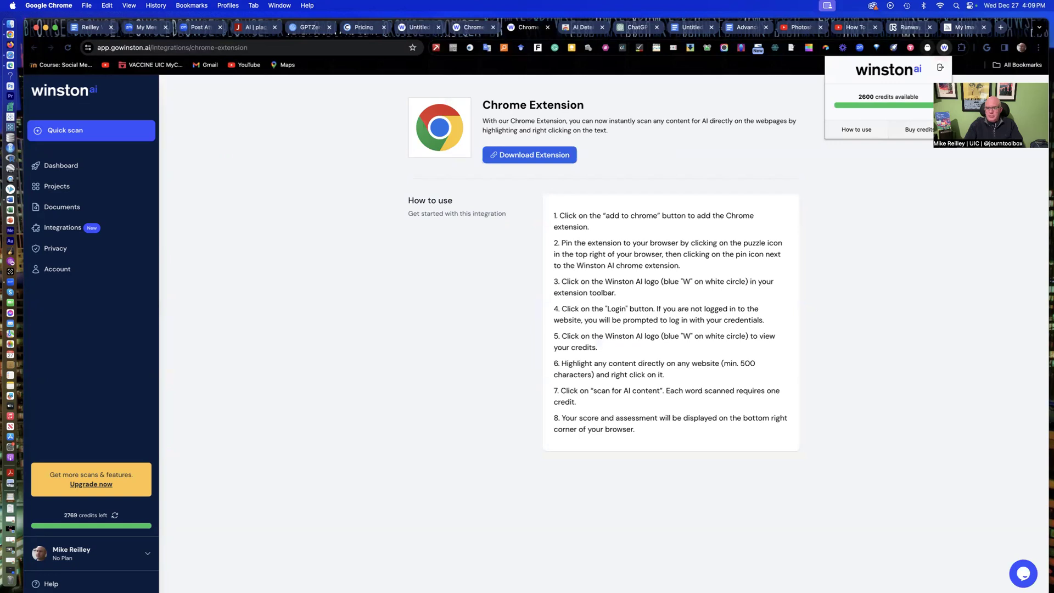
{"action": "left_click", "coordinate": [938, 218]}
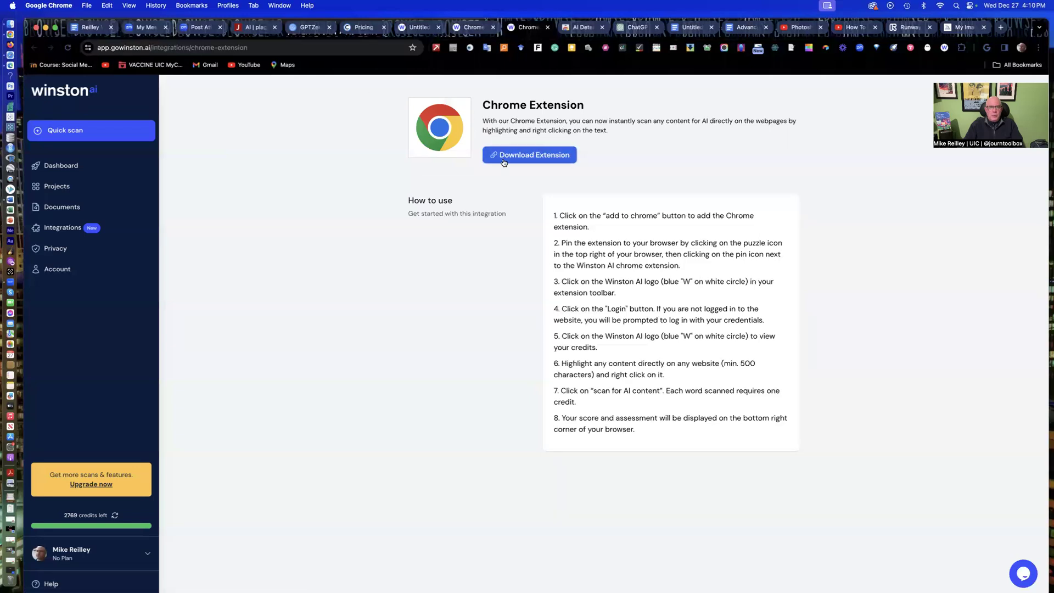
- Select the Journalist's Toolbox detection tools list, bring up its copy menu, then dismiss it and deselect
{"action": "left_click", "coordinate": [251, 31]}
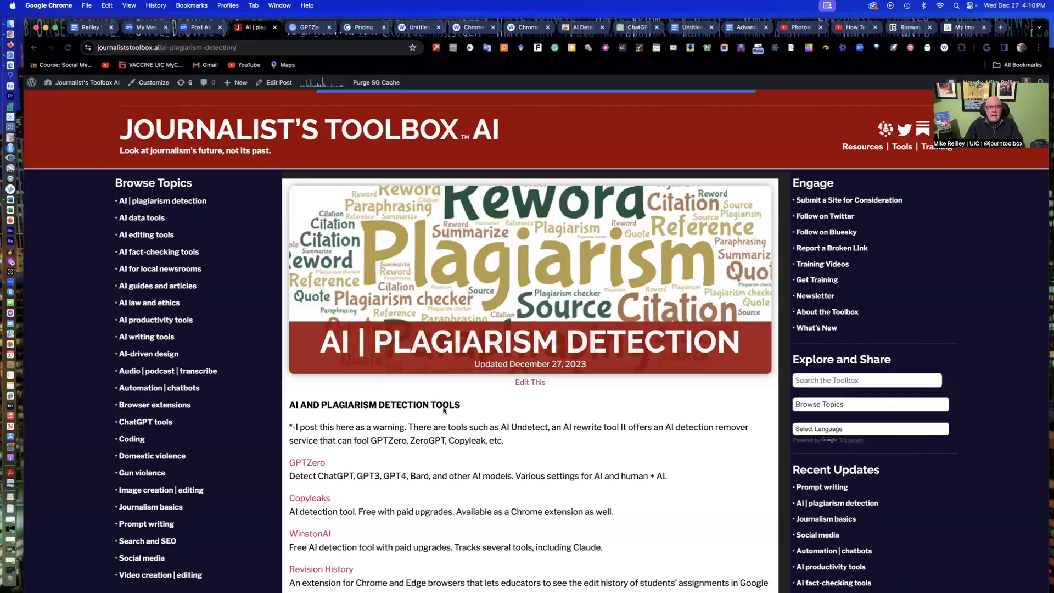
{"action": "scroll", "coordinate": [519, 423], "scroll_direction": "down", "scroll_amount": 5}
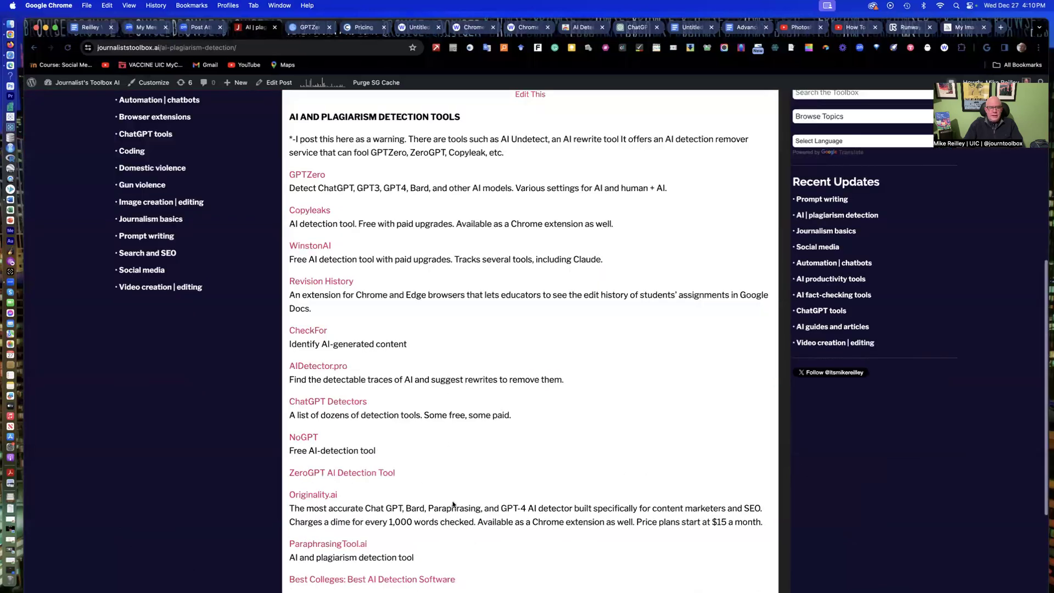
{"action": "left_click_drag", "start_coordinate": [423, 380], "coordinate": [513, 415]}
{"action": "left_click_drag", "start_coordinate": [763, 523], "coordinate": [753, 523]}
{"action": "left_click_drag", "start_coordinate": [623, 470], "coordinate": [287, 119]}
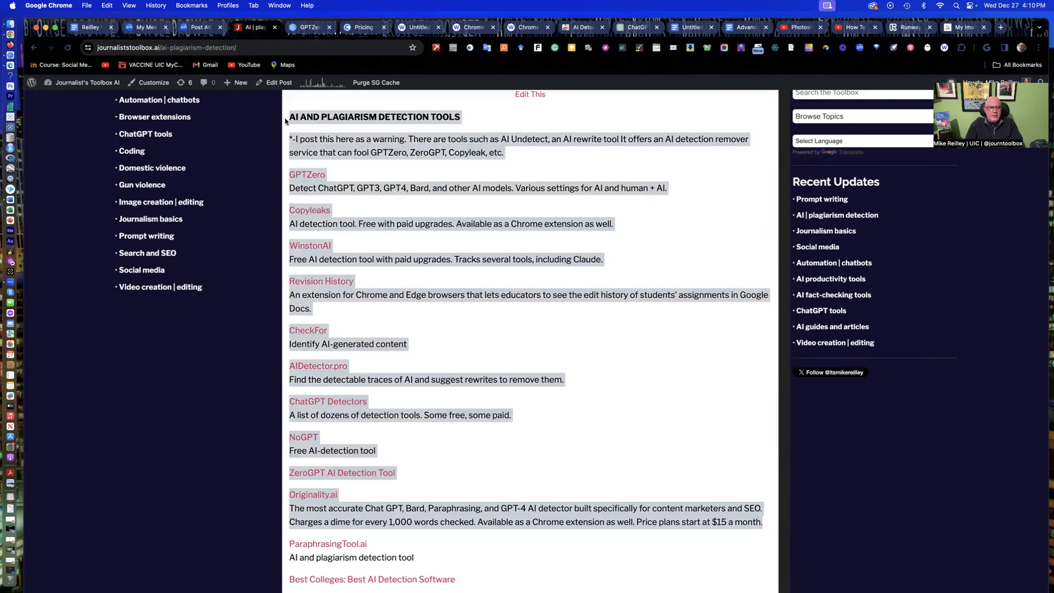
{"action": "right_click", "coordinate": [354, 220]}
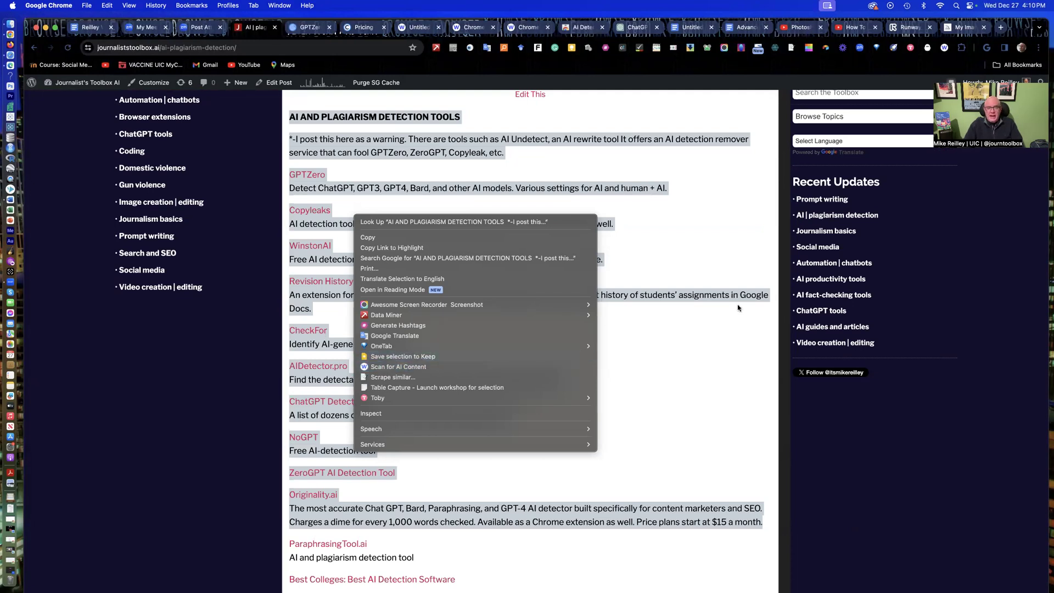
{"action": "left_click", "coordinate": [714, 285]}
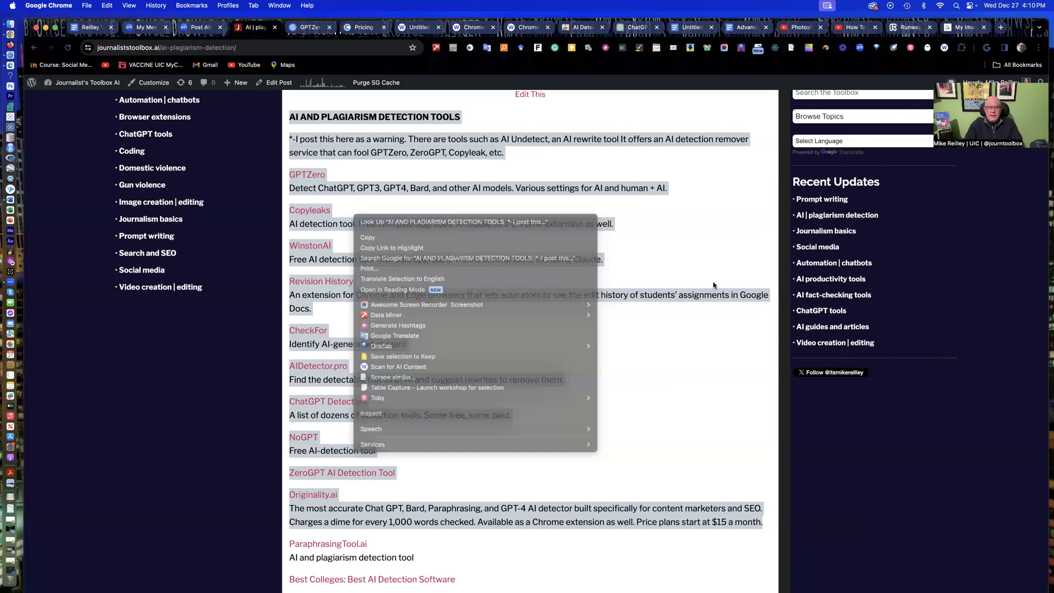
{"action": "left_click", "coordinate": [489, 303]}
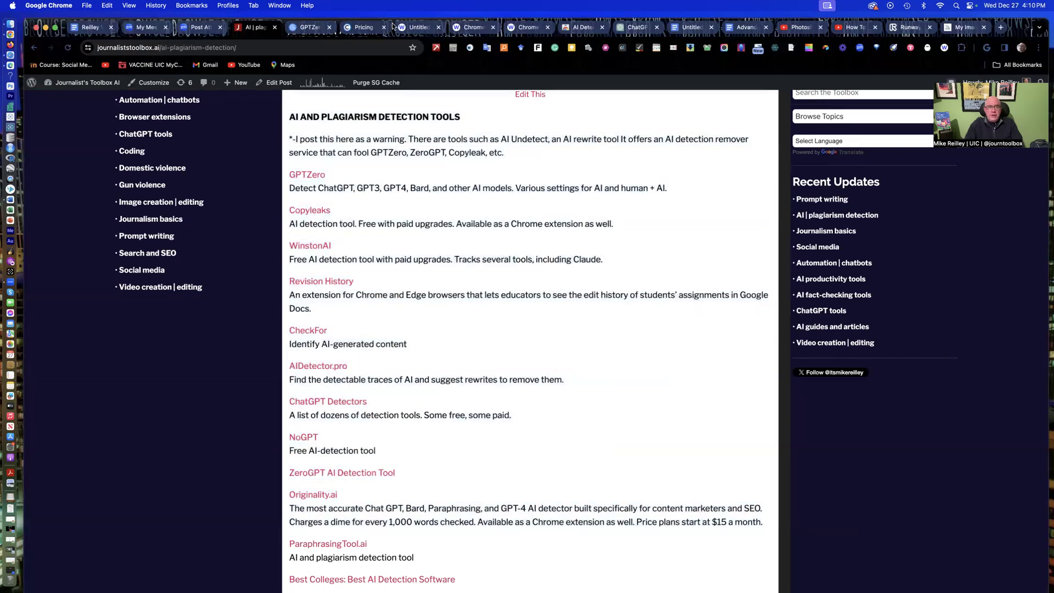
- Paste the 479-word 9/11 article into Winston AI's text scan box
{"action": "left_click", "coordinate": [418, 27]}
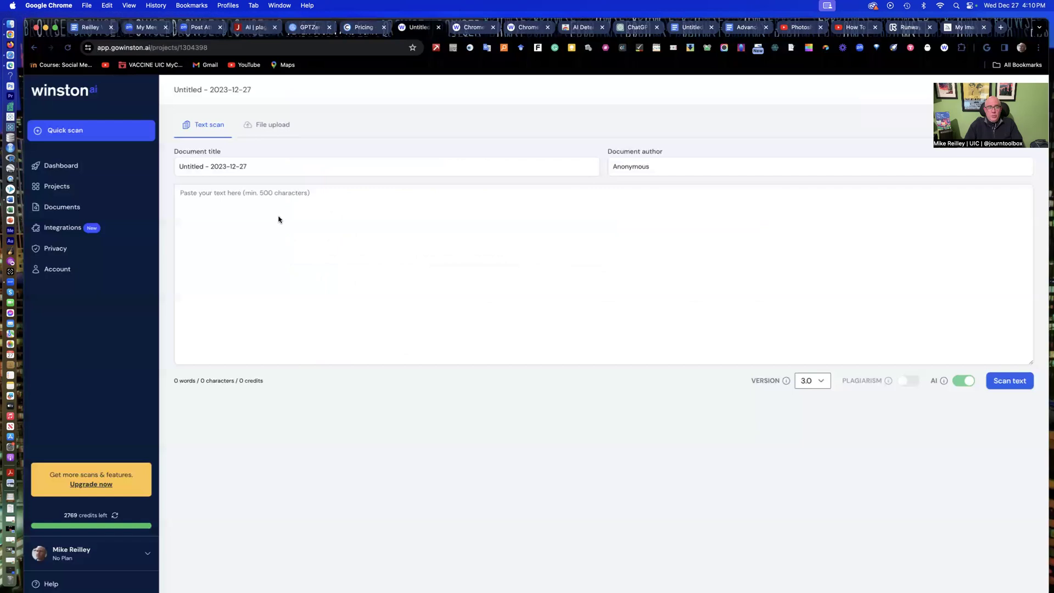
{"action": "left_click", "coordinate": [202, 198]}
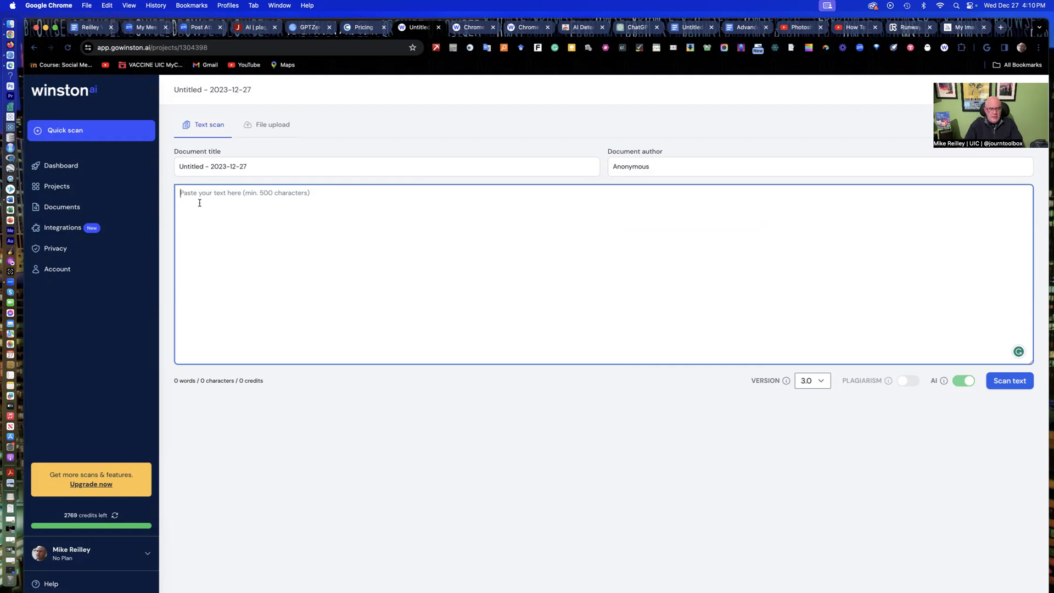
{"action": "key", "text": "super+v"}
- Title the document '9/11 story check' and keep detector version 3.0
{"action": "left_click", "coordinate": [199, 167]}
{"action": "triple_click", "coordinate": [199, 168]}
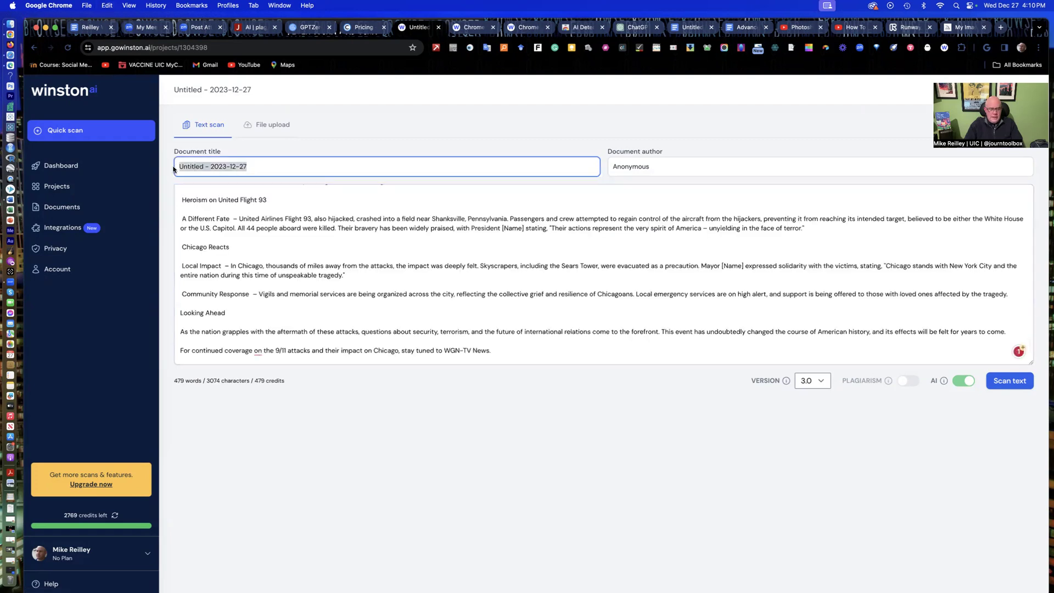
{"action": "type", "text": "9/11"}
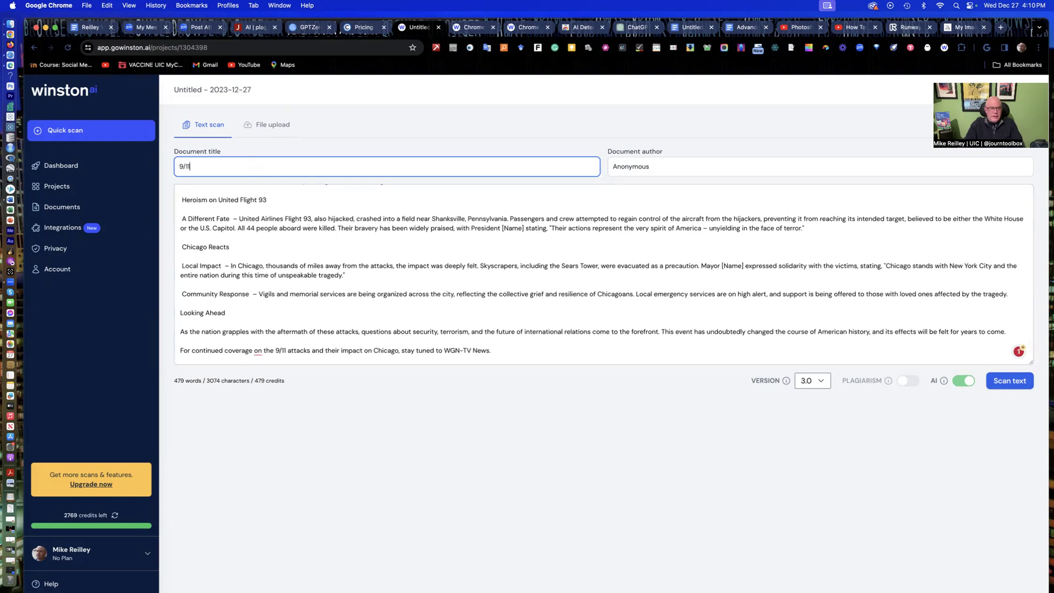
{"action": "type", "text": "story check"}
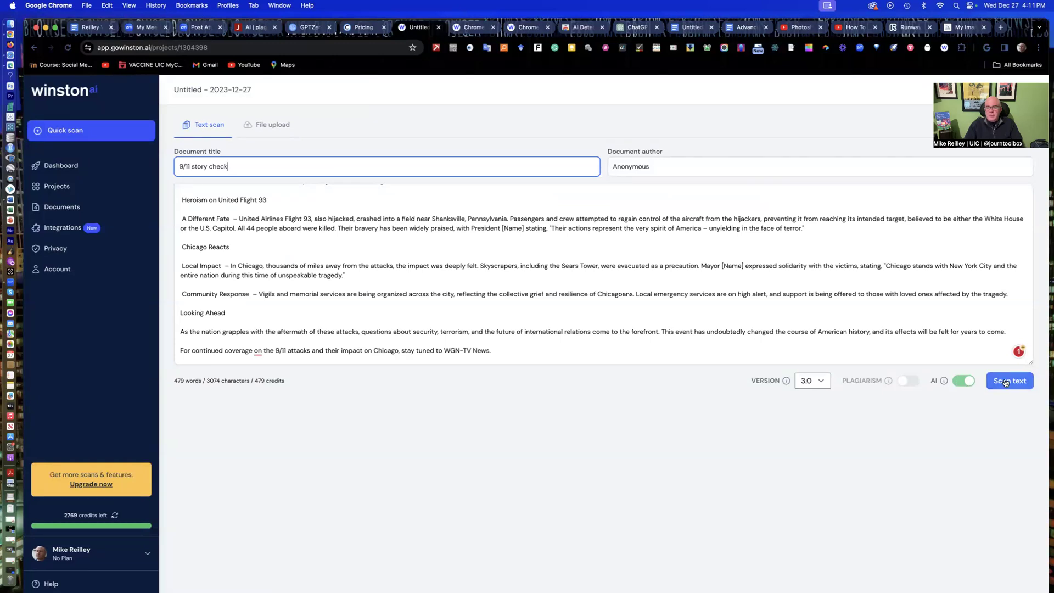
{"action": "left_click", "coordinate": [821, 381]}
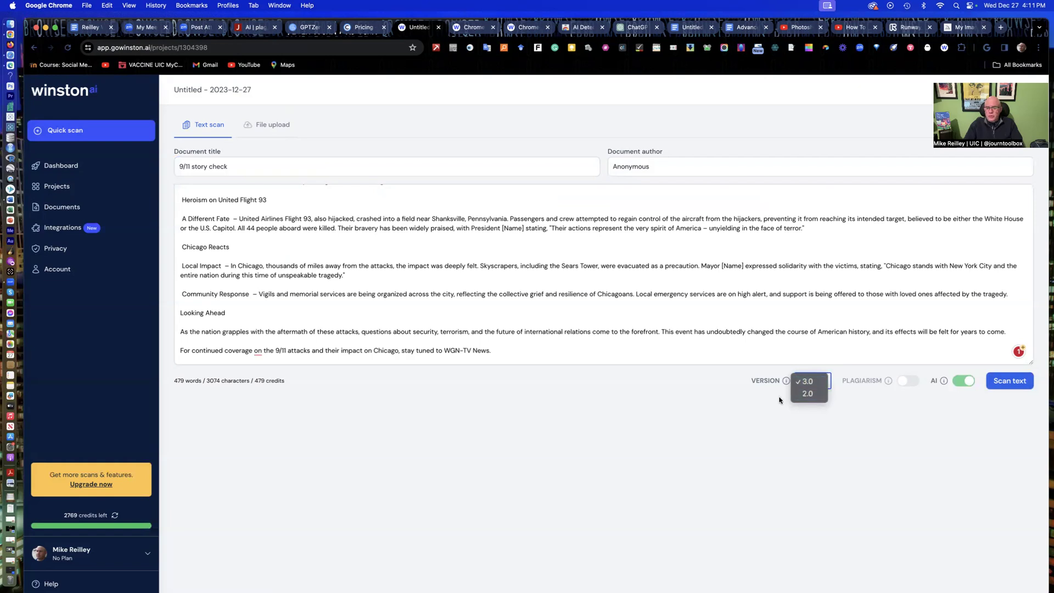
{"action": "left_click", "coordinate": [815, 385]}
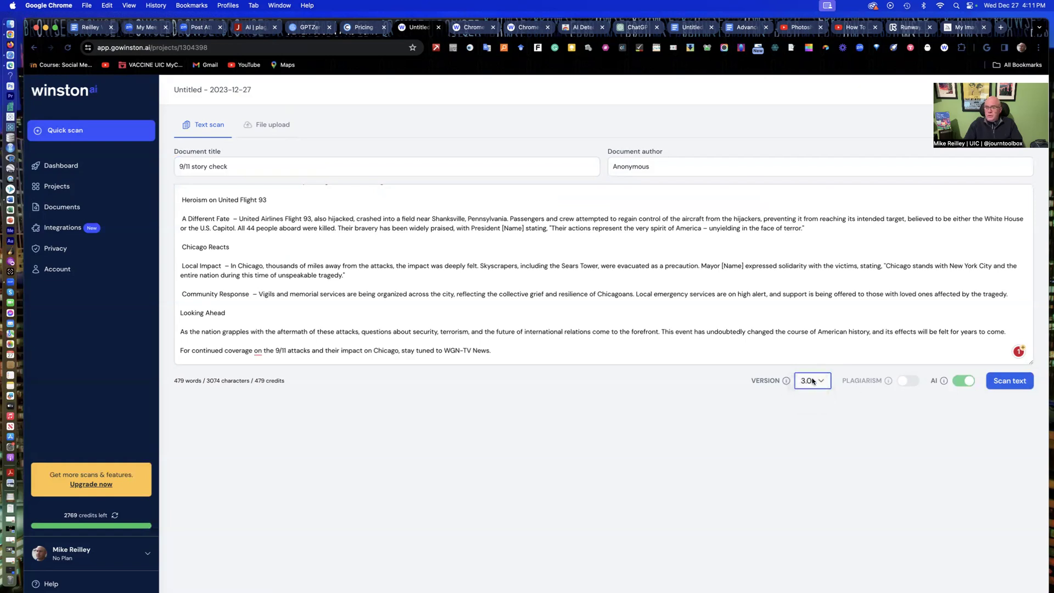
- Try scanning the article, view the upgrade plans after the trial-ended notice, and return to the scan
{"action": "left_click", "coordinate": [1012, 382]}
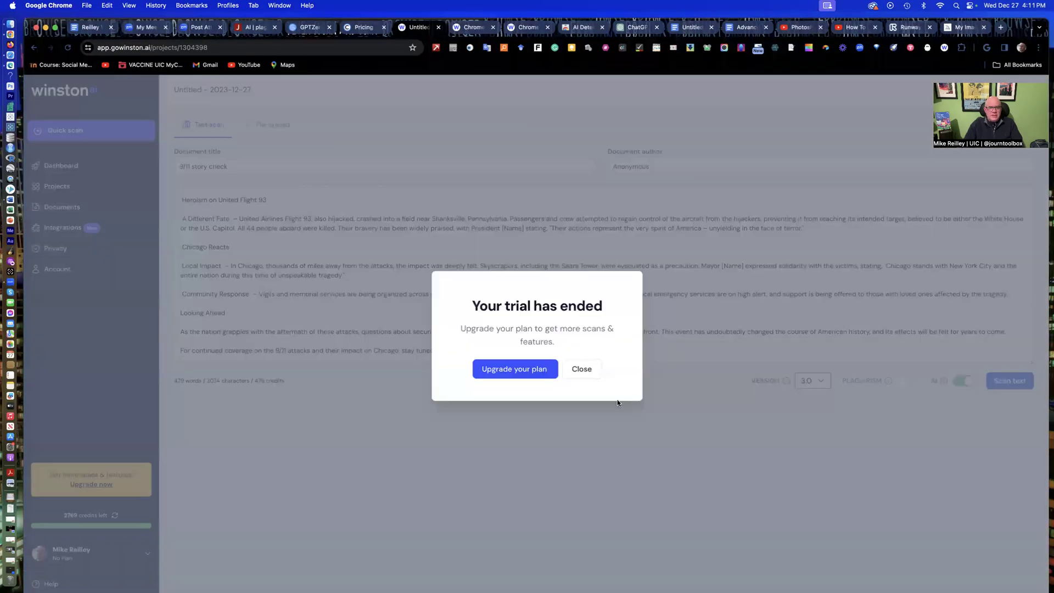
{"action": "left_click", "coordinate": [502, 371]}
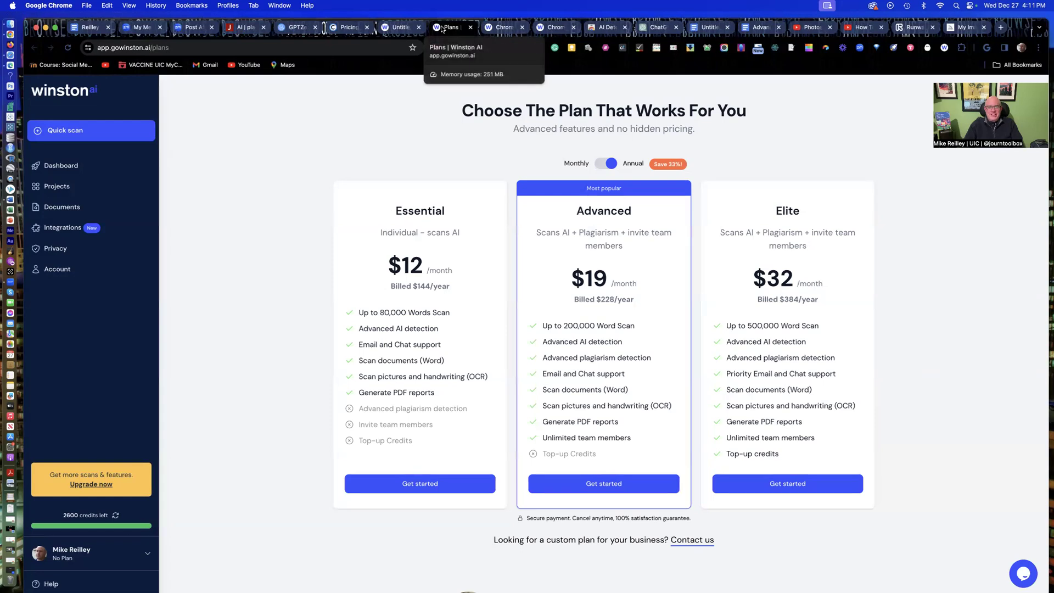
{"action": "left_click", "coordinate": [396, 31]}
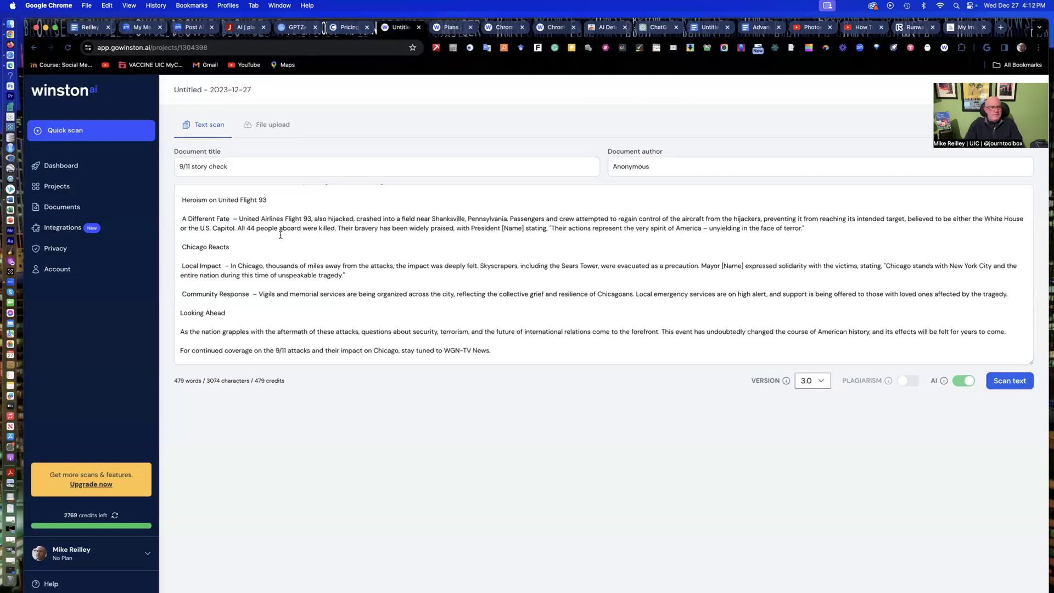
- Look back over the GPTZero results, Copyleaks pricing and Winston AI scan tabs
{"action": "left_click", "coordinate": [301, 27]}
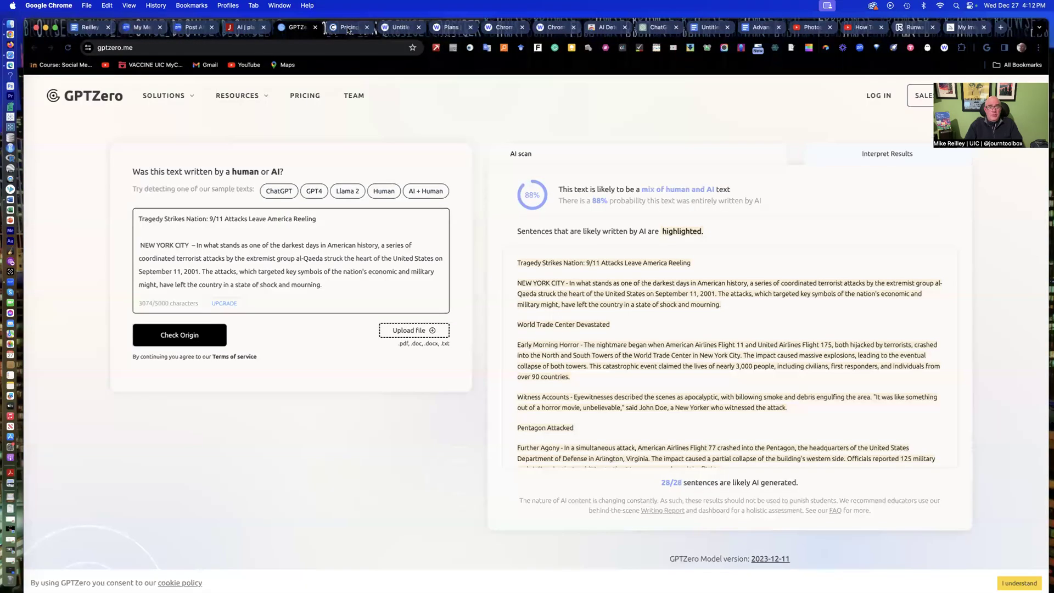
{"action": "left_click", "coordinate": [350, 27]}
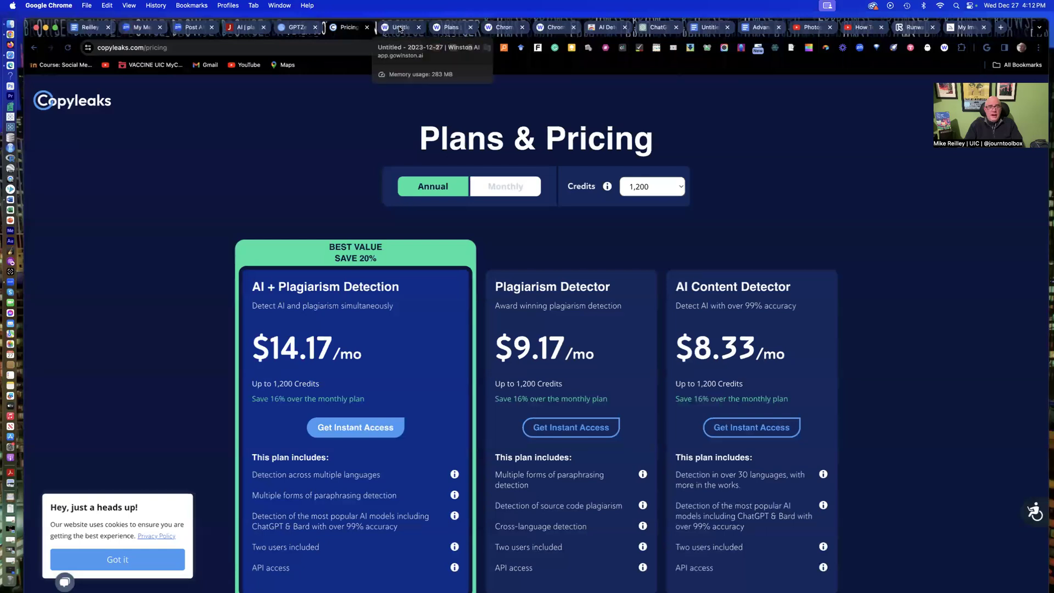
{"action": "left_click", "coordinate": [399, 26]}
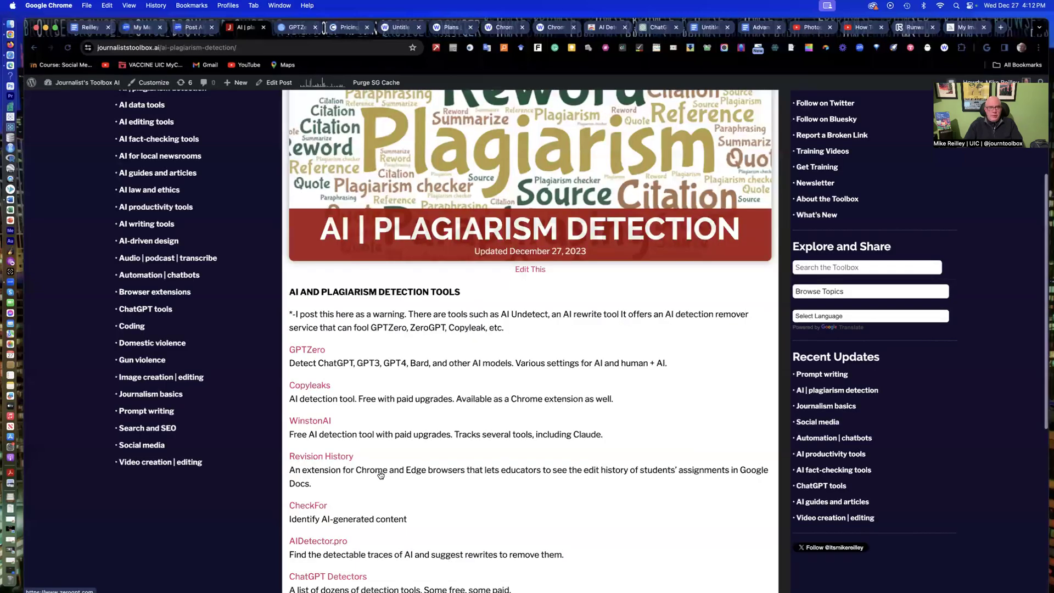
- Reload the Journalist's Toolbox AI homepage and scroll through its AI tool topic cards
{"action": "key", "text": "super+r"}
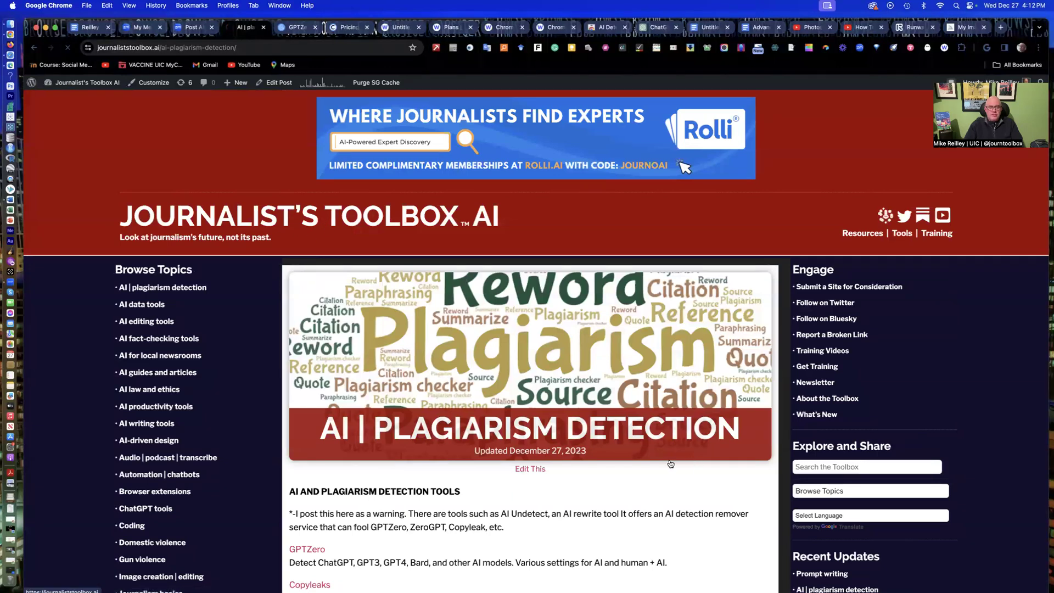
{"action": "scroll", "coordinate": [520, 447], "scroll_direction": "down", "scroll_amount": 1}
{"action": "scroll", "coordinate": [520, 447], "scroll_direction": "down", "scroll_amount": 10}
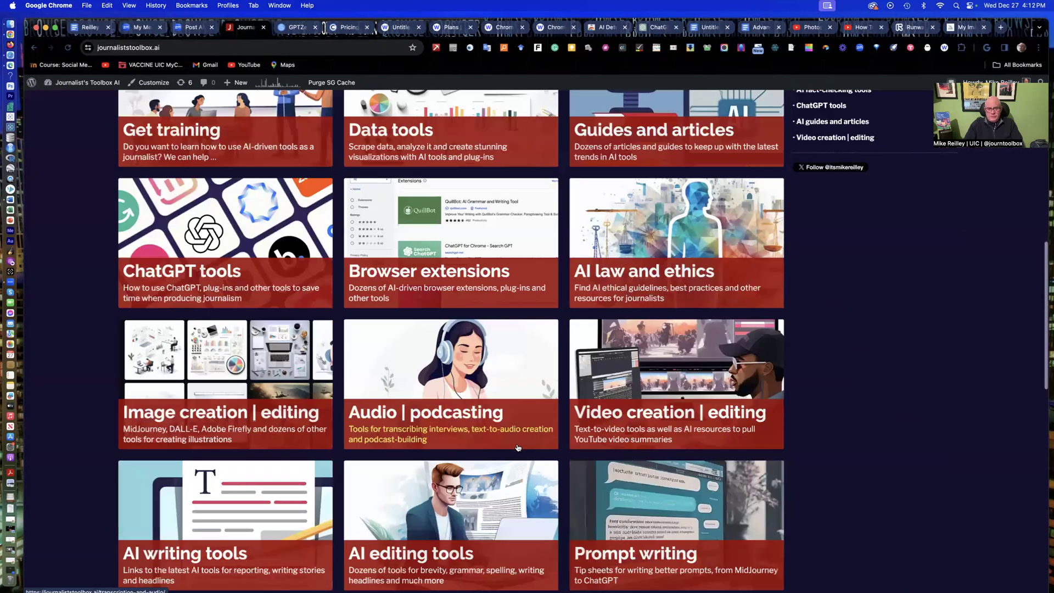
{"action": "scroll", "coordinate": [517, 448], "scroll_direction": "down", "scroll_amount": 8}
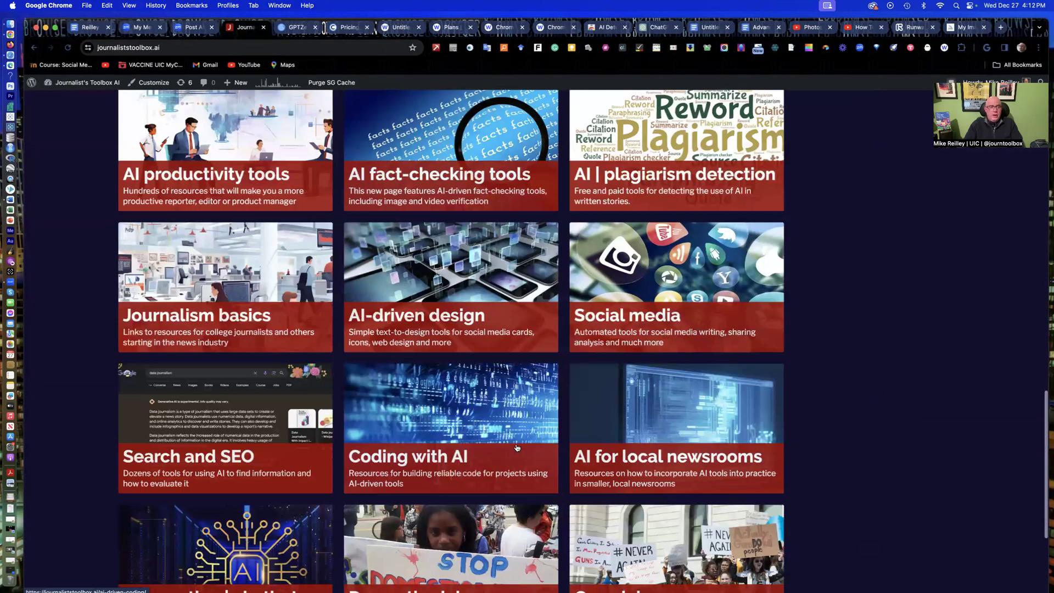
{"action": "scroll", "coordinate": [517, 447], "scroll_direction": "up", "scroll_amount": 5}
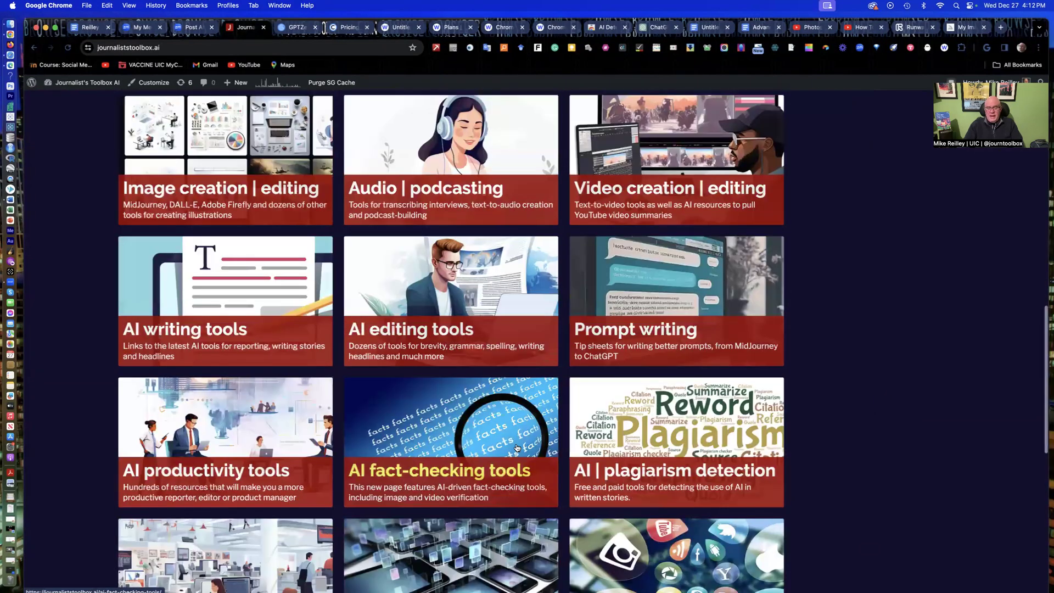
{"action": "scroll", "coordinate": [517, 447], "scroll_direction": "up", "scroll_amount": 8}
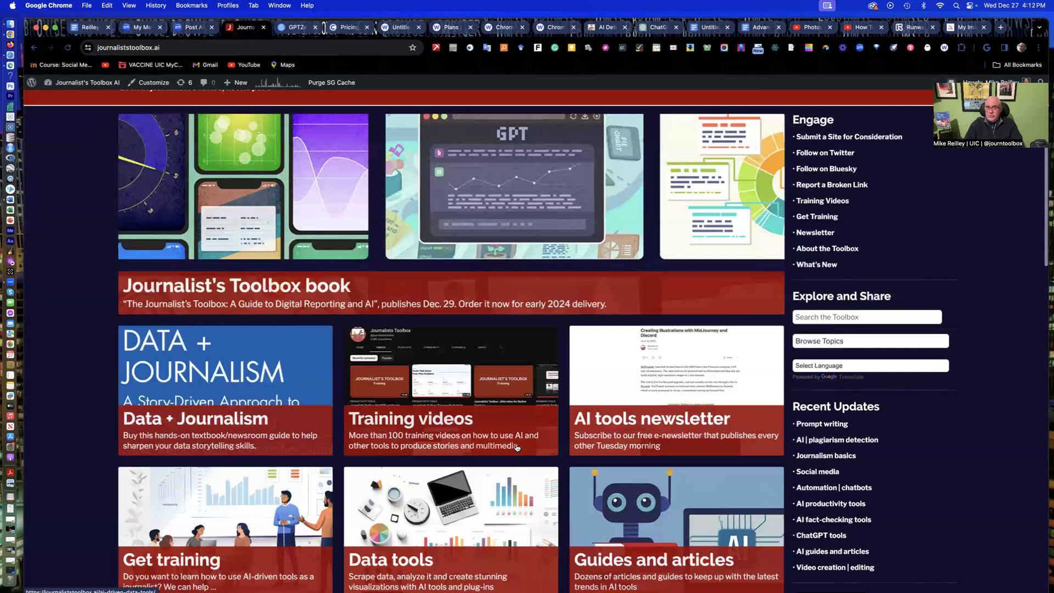
{"action": "scroll", "coordinate": [516, 447], "scroll_direction": "up", "scroll_amount": 3}
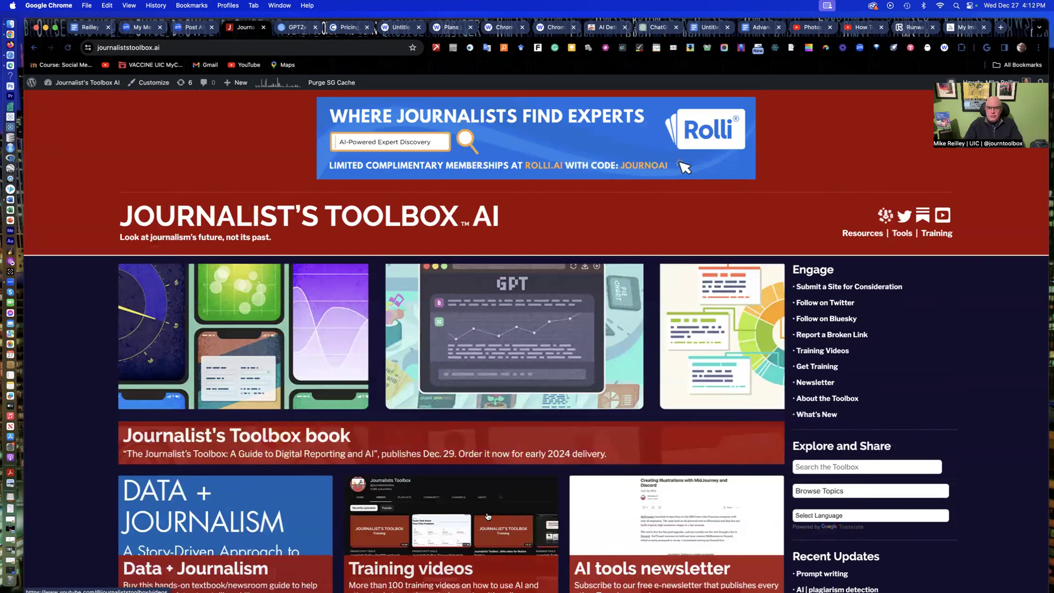
{"action": "scroll", "coordinate": [487, 515], "scroll_direction": "down", "scroll_amount": 3}
{"action": "scroll", "coordinate": [487, 515], "scroll_direction": "down", "scroll_amount": 5}
{"action": "scroll", "coordinate": [487, 515], "scroll_direction": "up", "scroll_amount": 8}
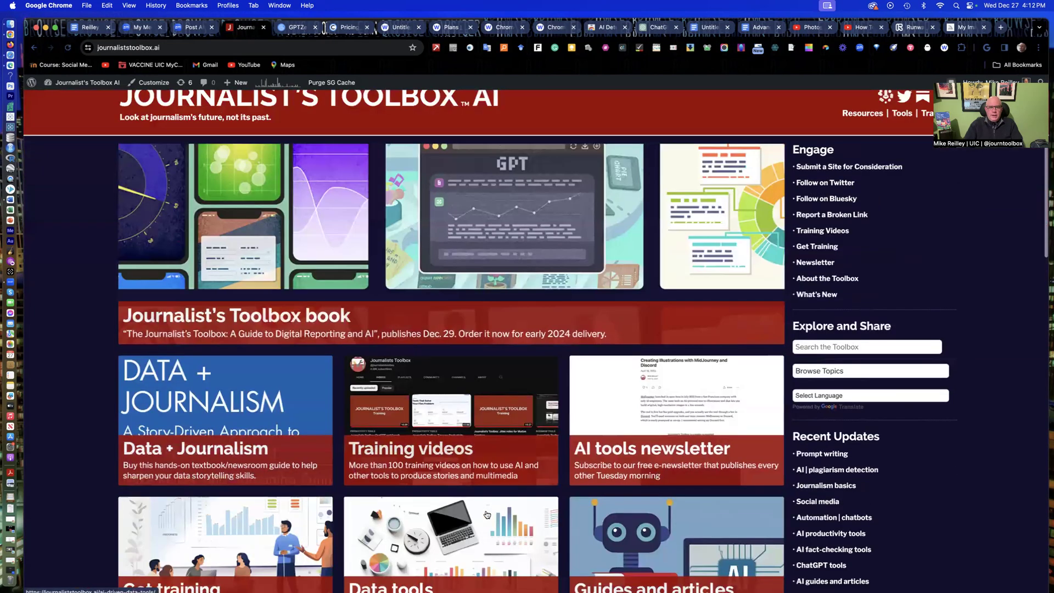